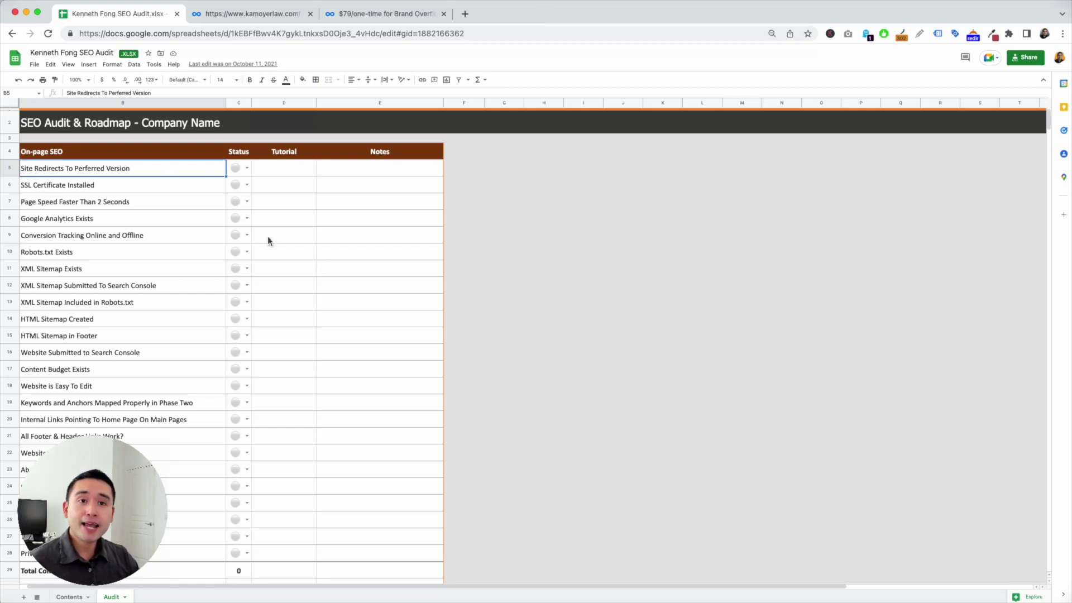
Read through the On-page SEO and Site Architecture checklists in the SEO audit spreadsheet
scroll(178, 225, down, 5)
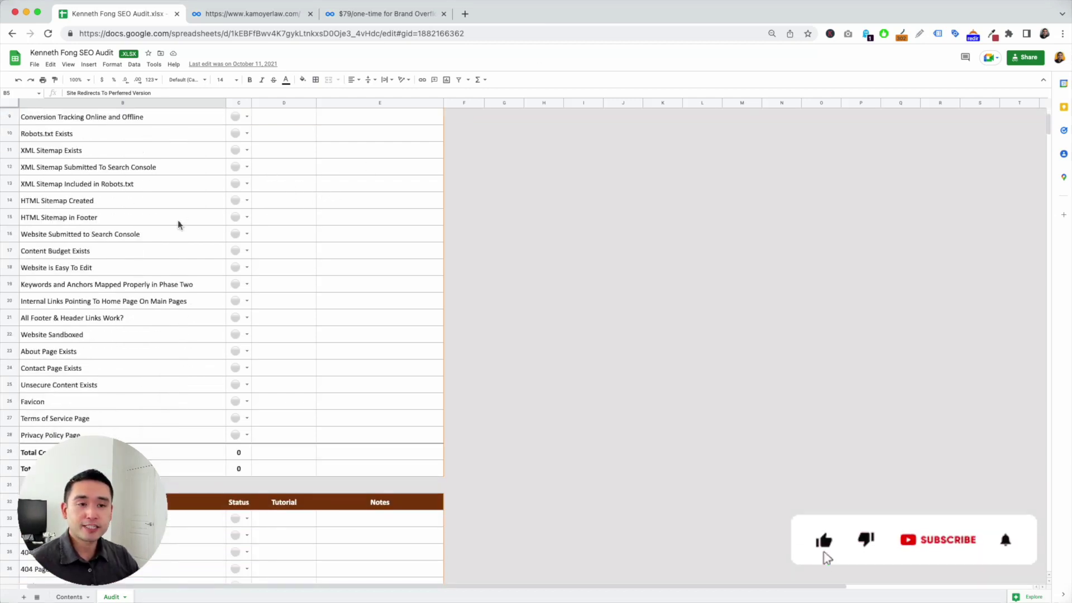
scroll(180, 225, down, 4)
scroll(180, 226, up, 4)
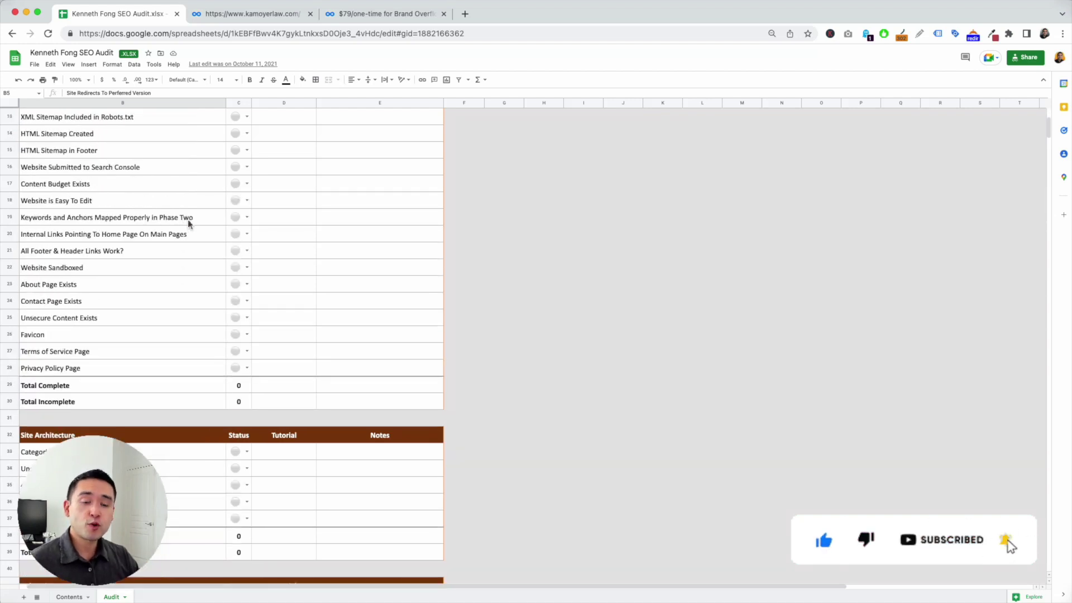
scroll(187, 224, up, 1)
scroll(188, 224, up, 1)
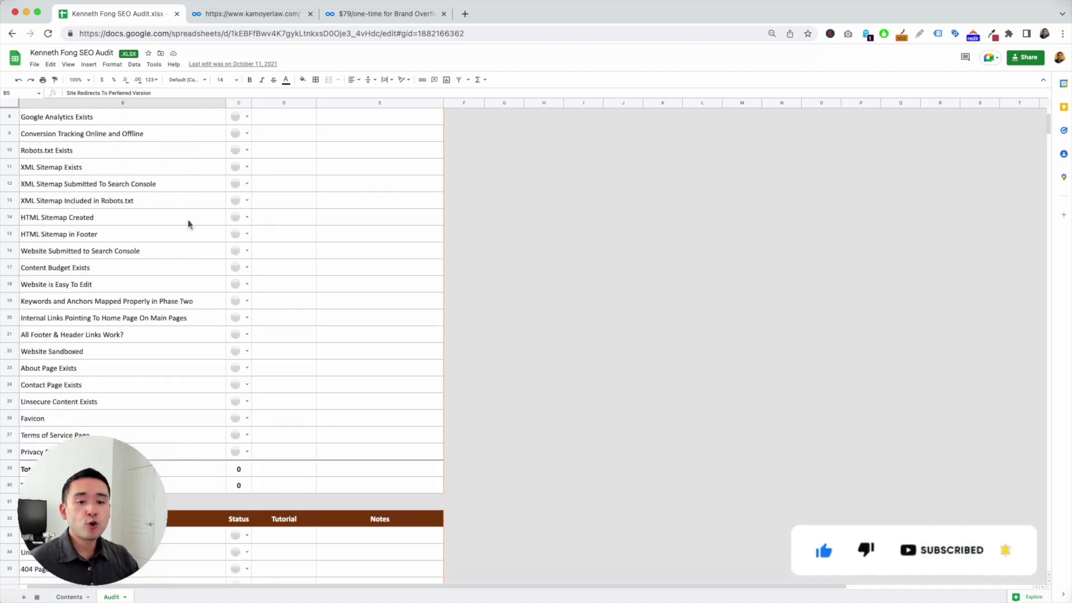
scroll(189, 219, up, 2)
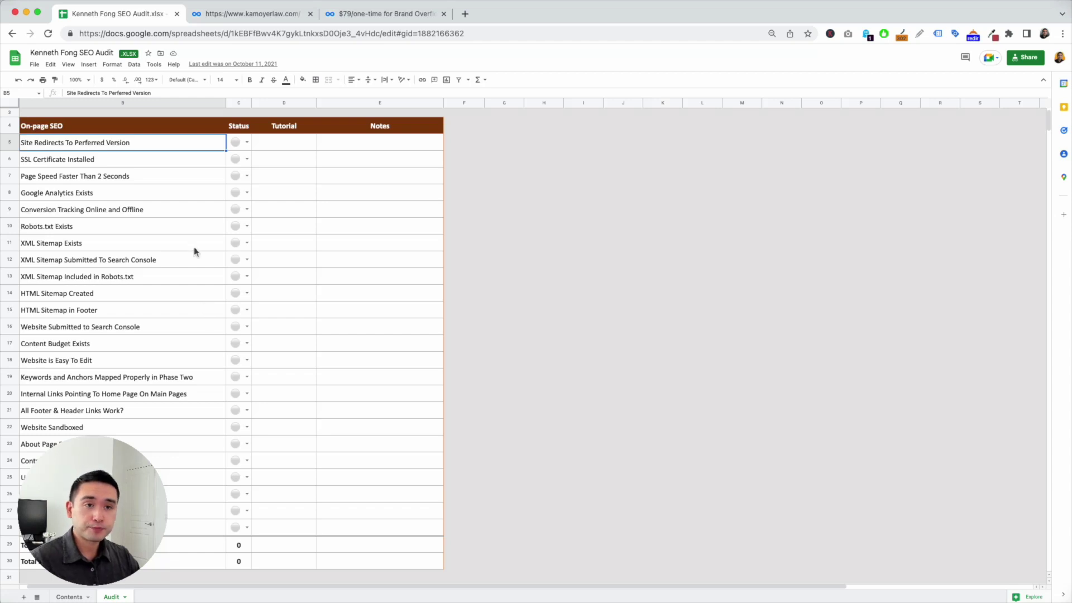
scroll(195, 248, up, 1)
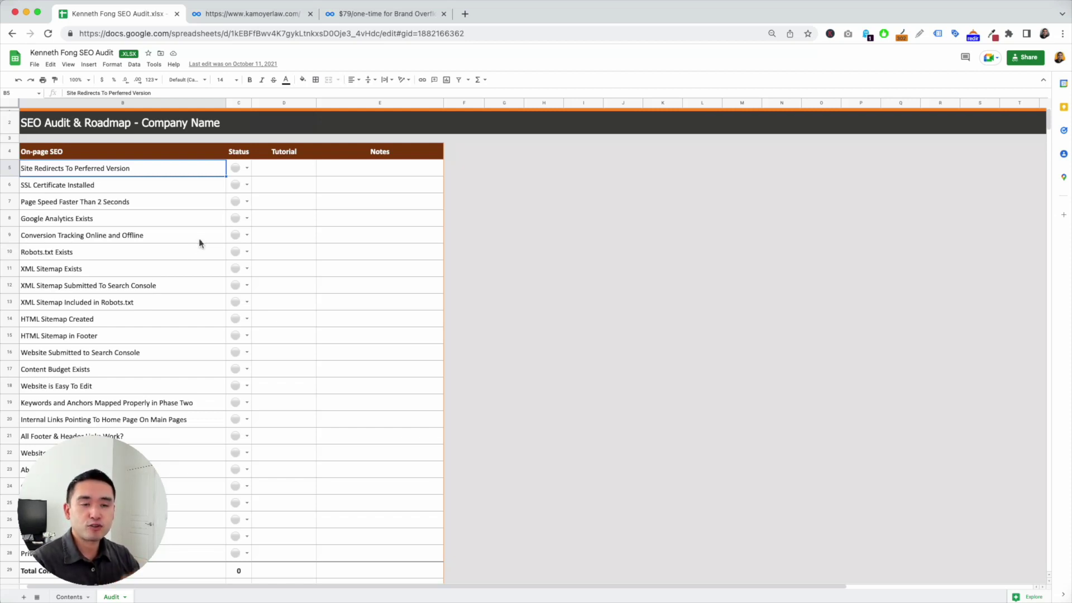
Switch to Brand Overflow, look at the Add Project setup page and return to the project list
click(238, 17)
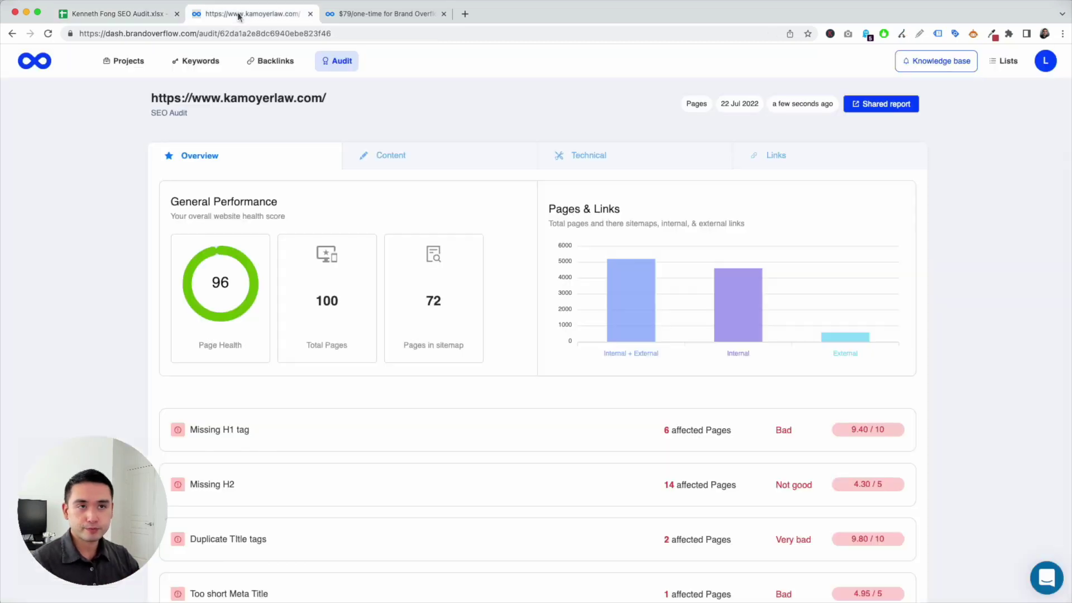
click(126, 65)
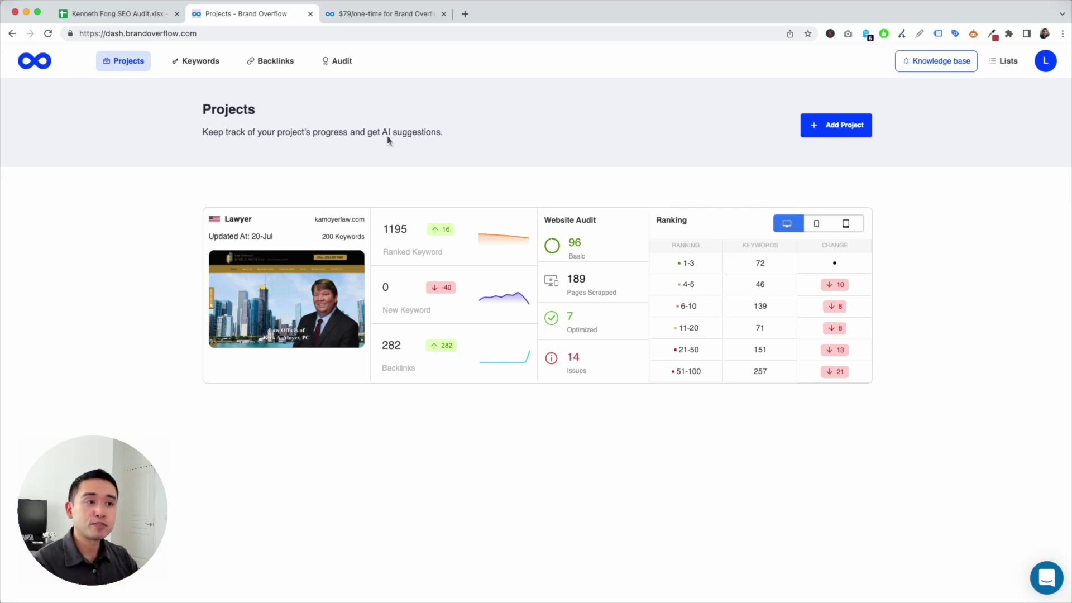
click(831, 130)
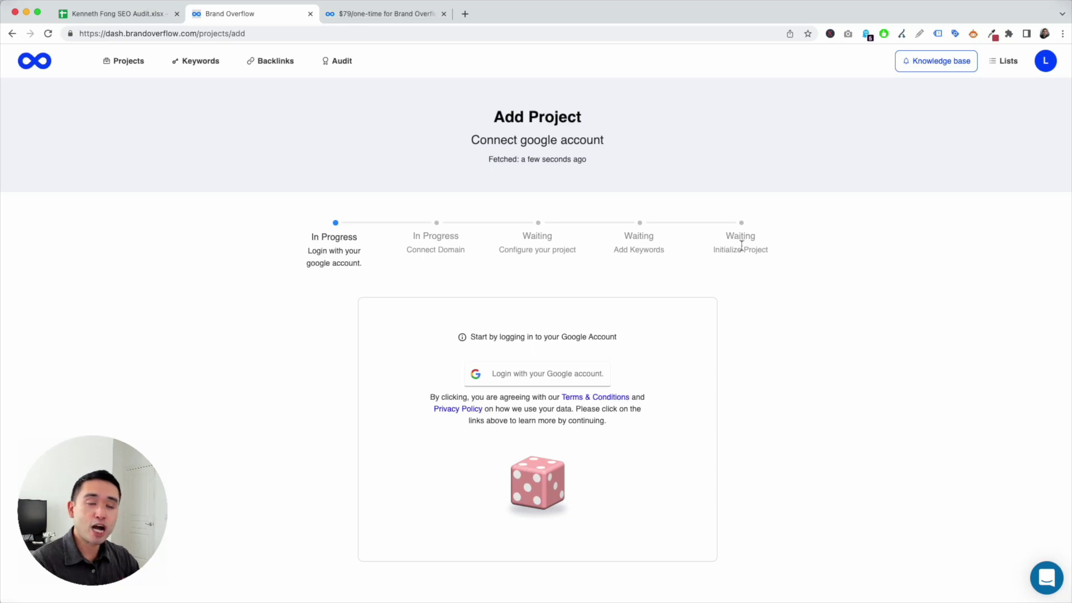
click(123, 63)
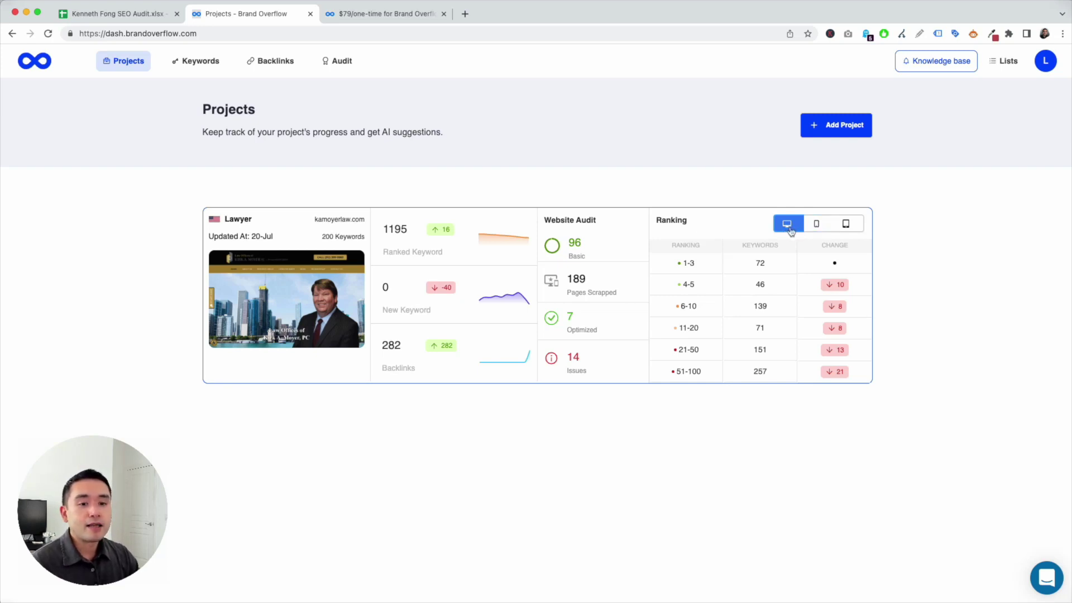
Compare the Lawyer project's ranking figures for mobile, tablet and desktop in the project list
click(816, 226)
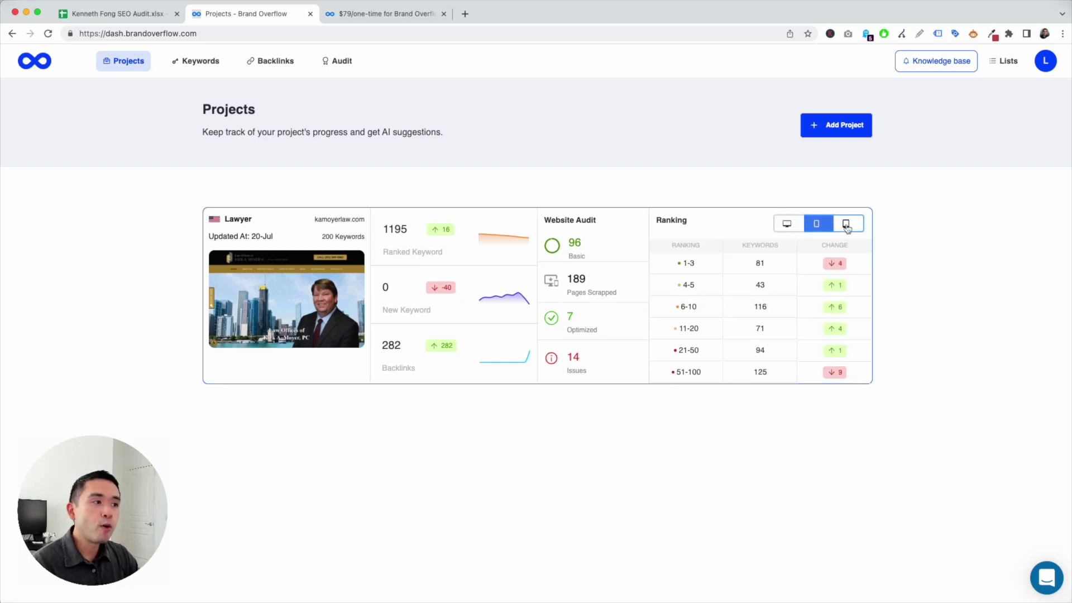
click(846, 226)
click(788, 226)
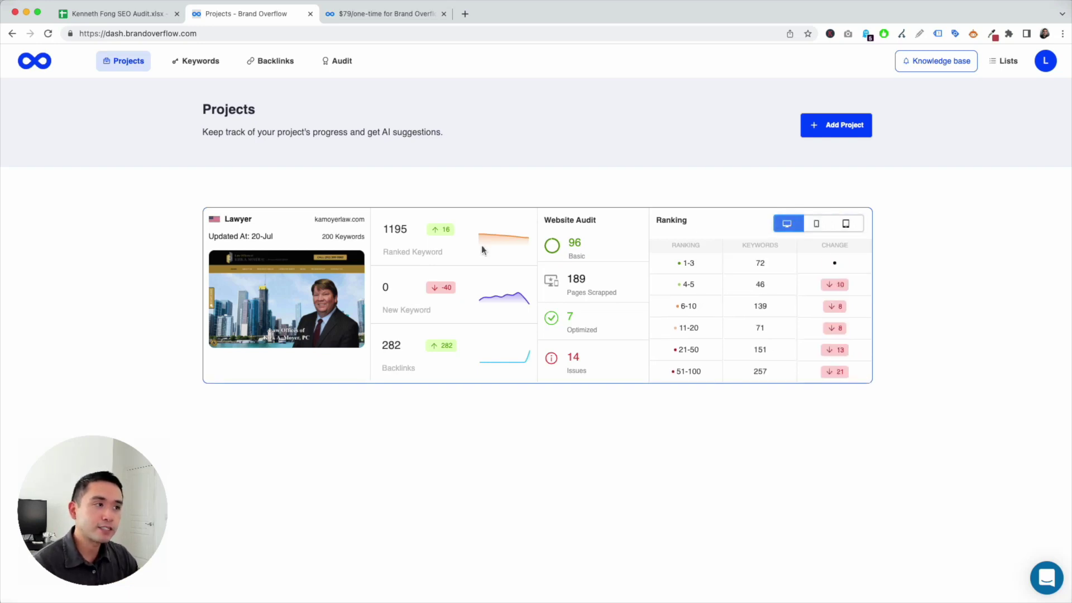
Open the Lawyer project, view its keywords snapshot and return to the project overview
click(332, 290)
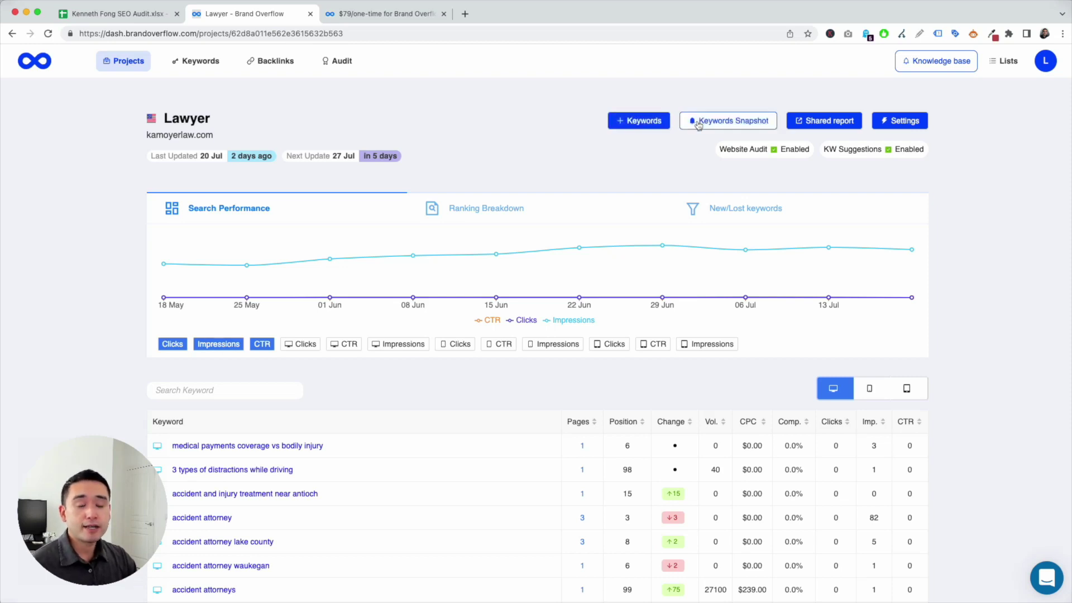
click(698, 122)
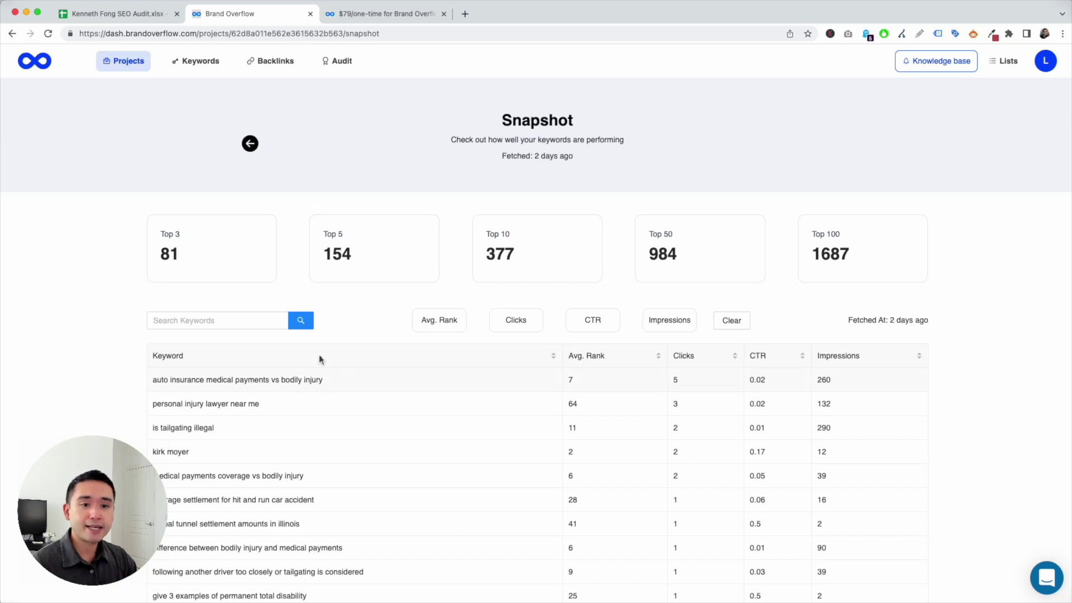
click(250, 144)
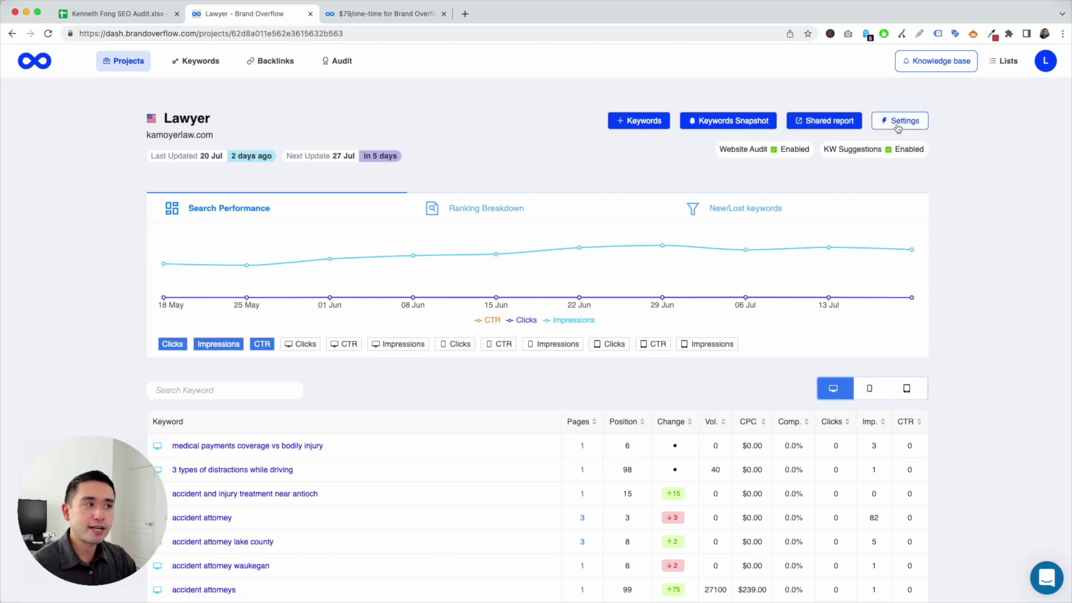
Toggle the overall Clicks and desktop Clicks series in the Search Performance chart, restoring the original selection
scroll(853, 162, down, 1)
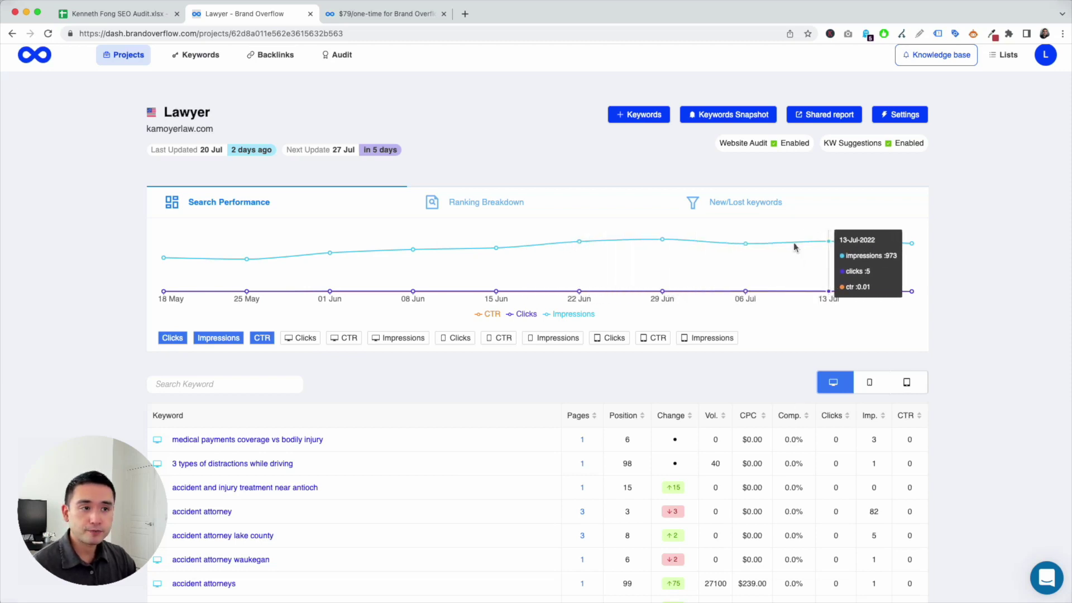
click(178, 341)
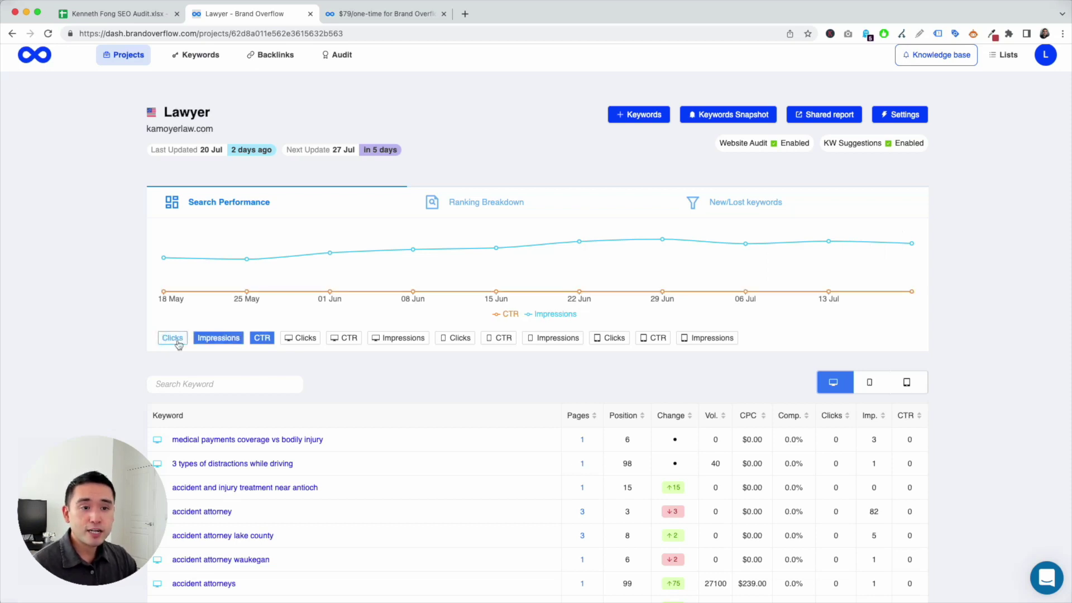
click(178, 342)
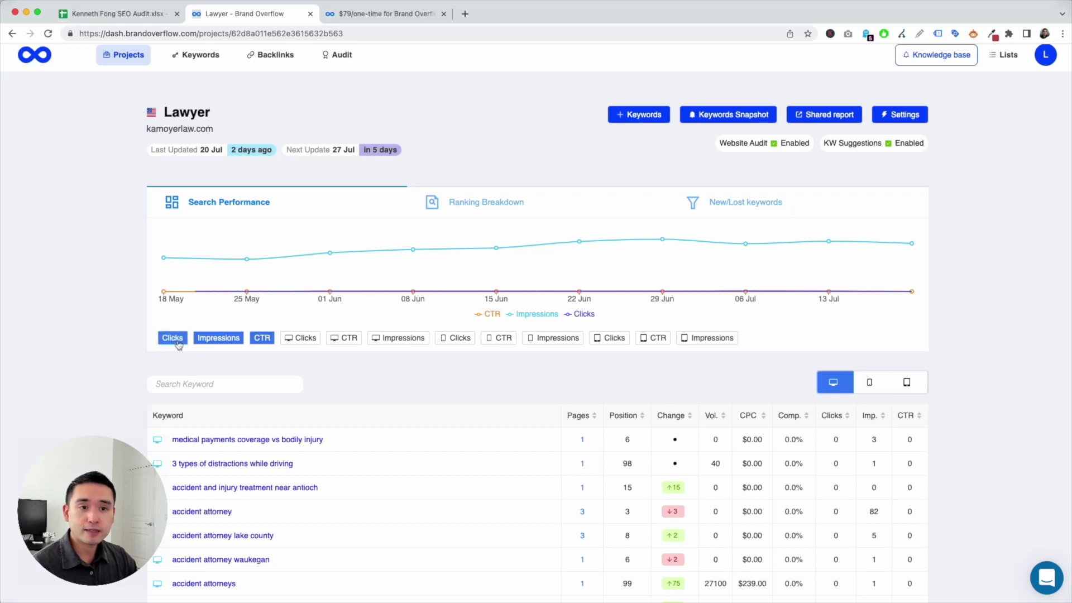
click(178, 343)
click(177, 343)
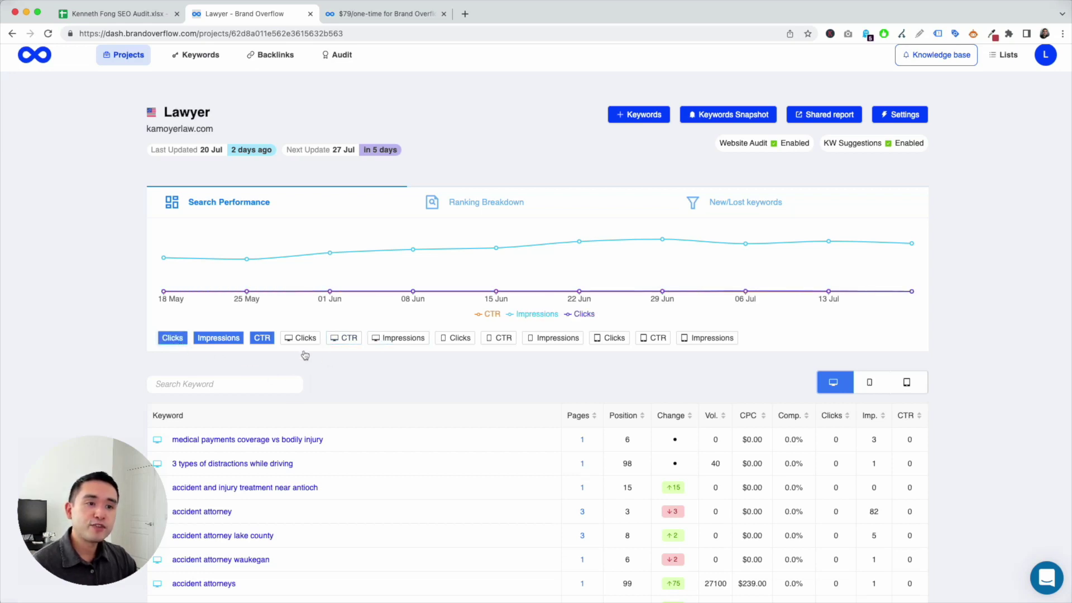
click(301, 338)
click(310, 341)
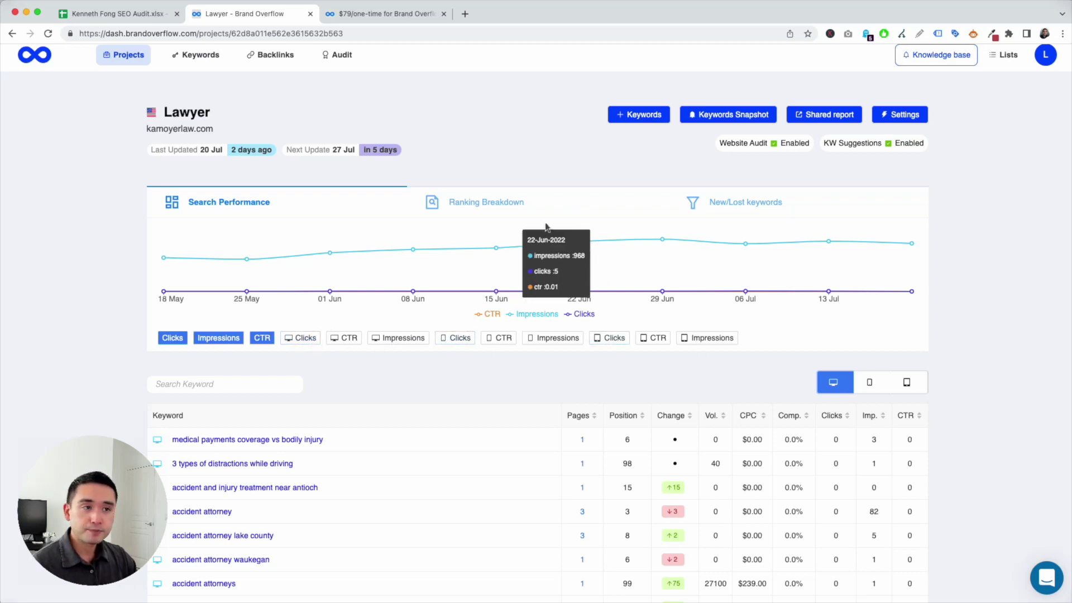
View the Ranking Breakdown chart and toggle the 1-3 and 6-10 position ranges off and back on
click(492, 211)
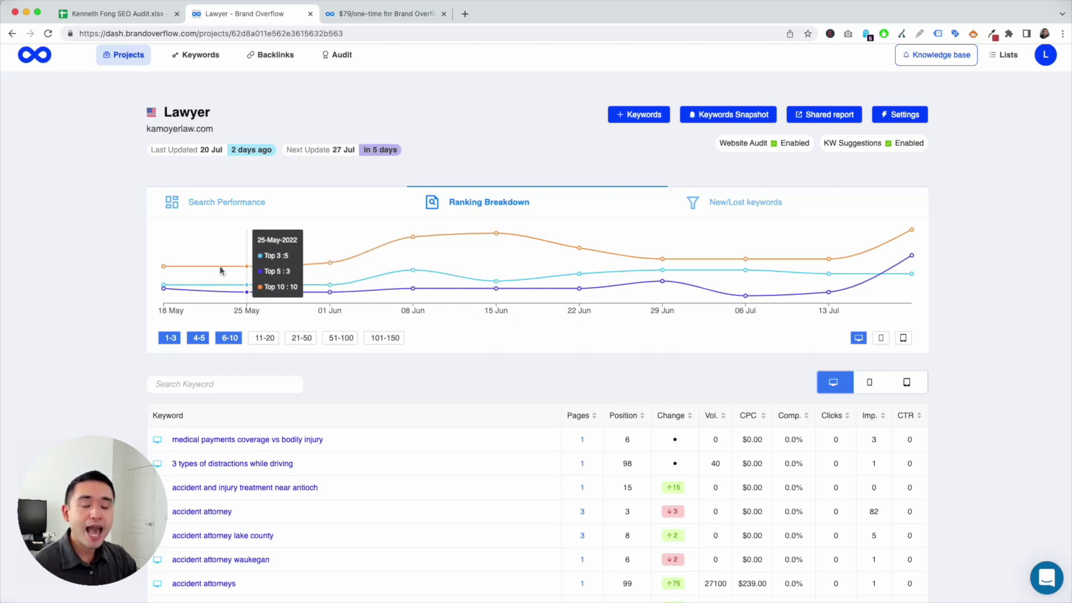
click(172, 339)
click(175, 341)
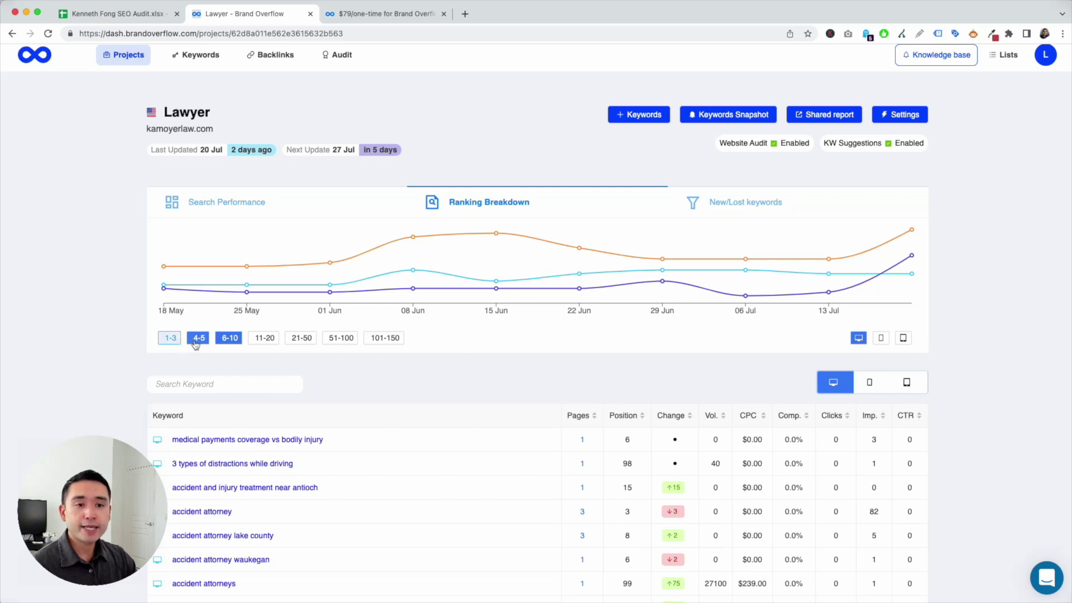
click(234, 339)
click(237, 342)
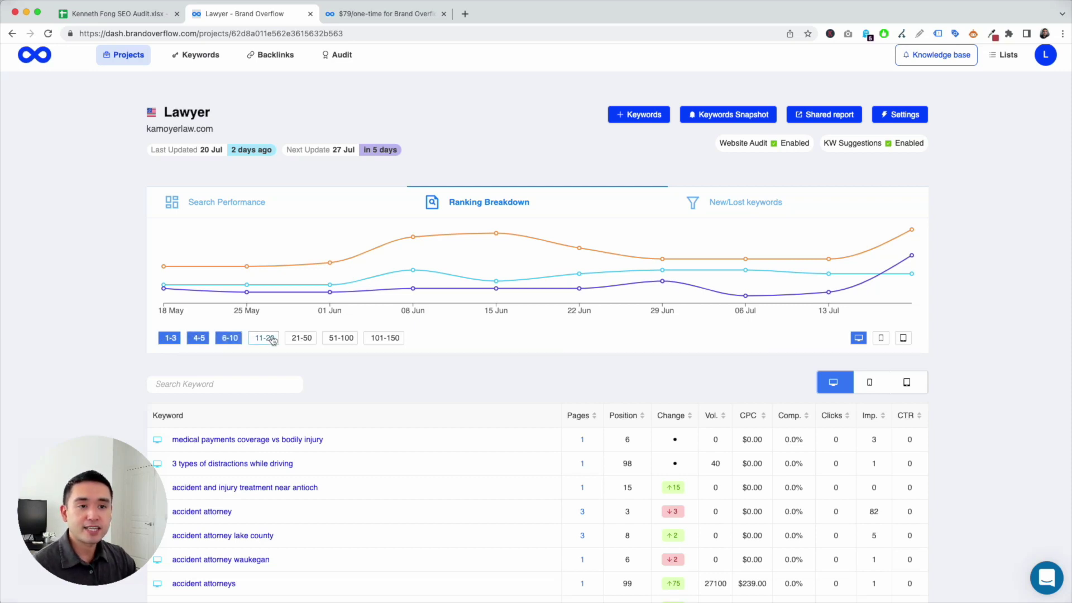
click(235, 341)
click(234, 340)
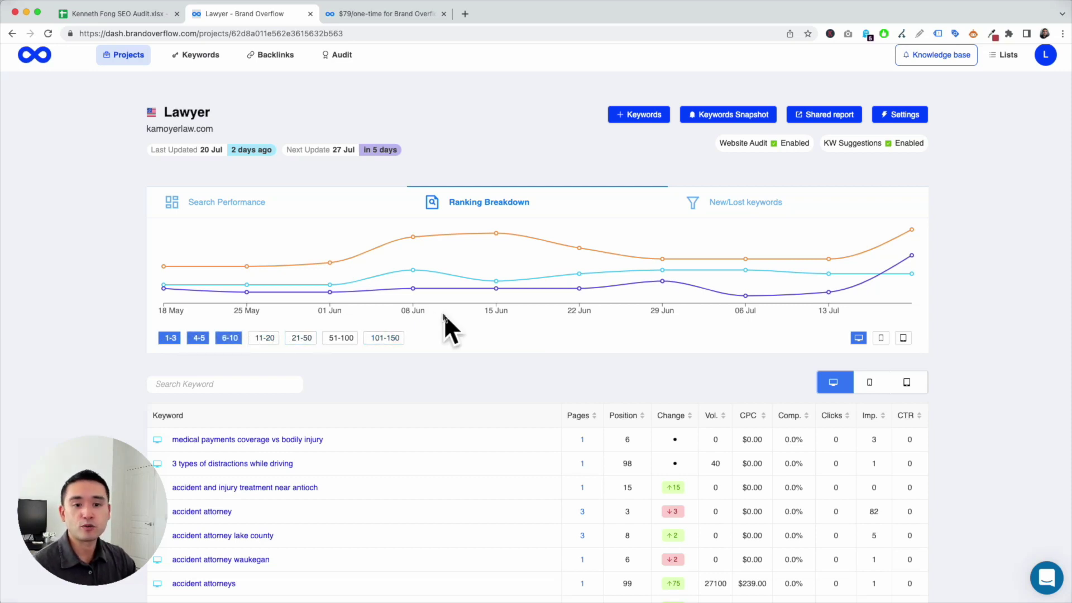
View the New/Lost keywords chart and examine the tracked keyword table, including its pages, position, change, volume and CTR columns
click(730, 204)
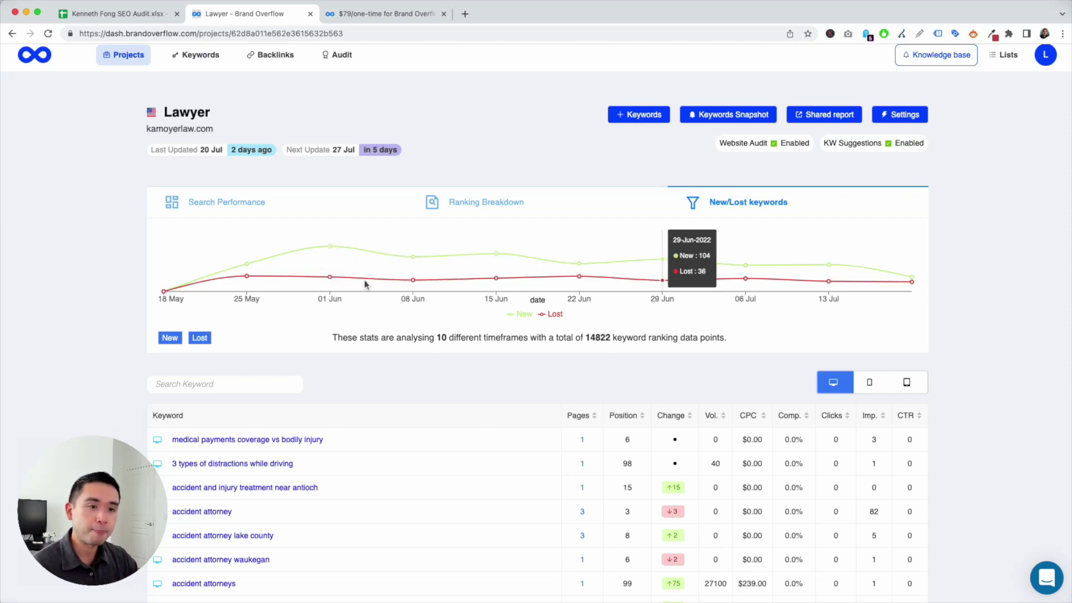
scroll(295, 298, down, 5)
scroll(343, 292, down, 4)
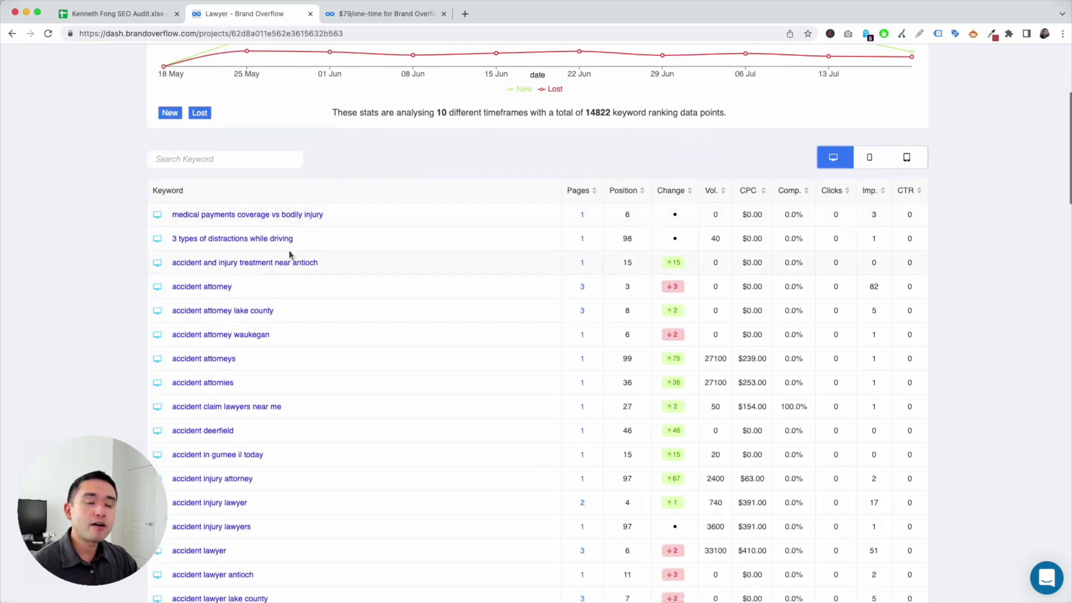
scroll(299, 472, down, 17)
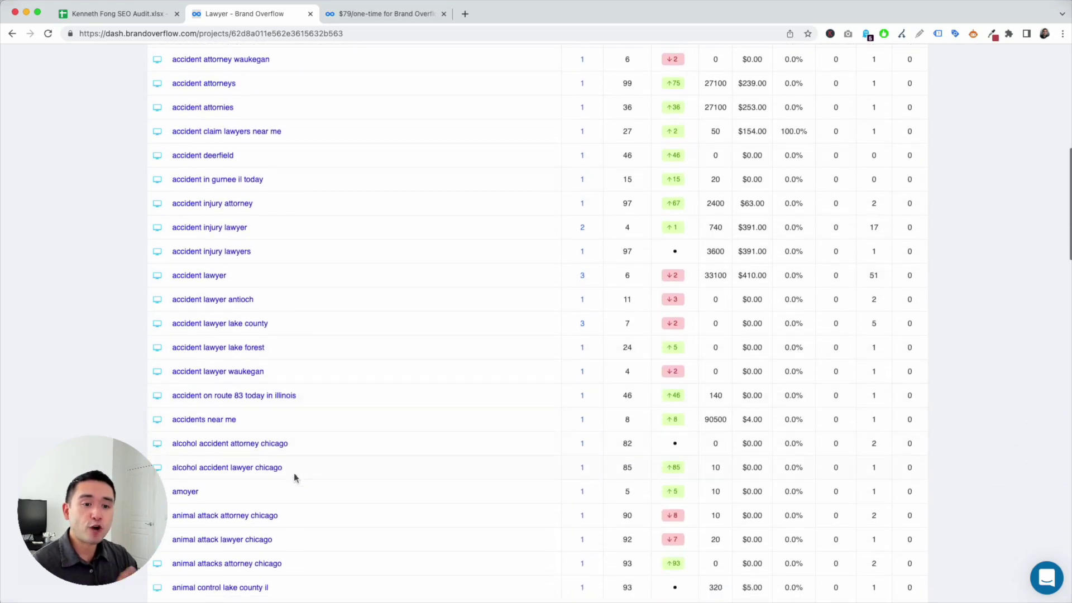
scroll(293, 469, up, 5)
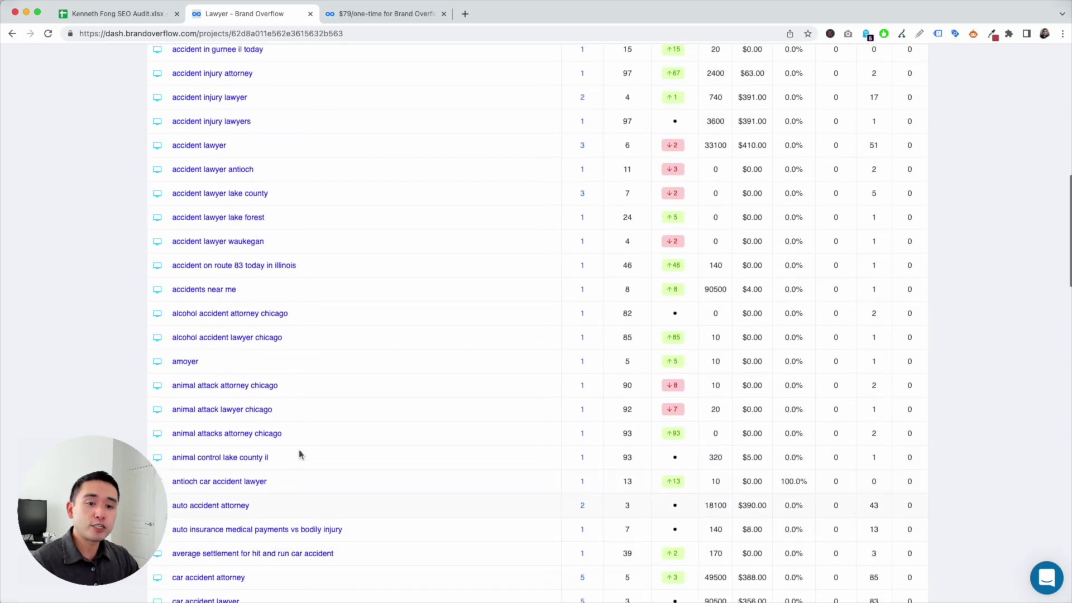
scroll(330, 340, up, 3)
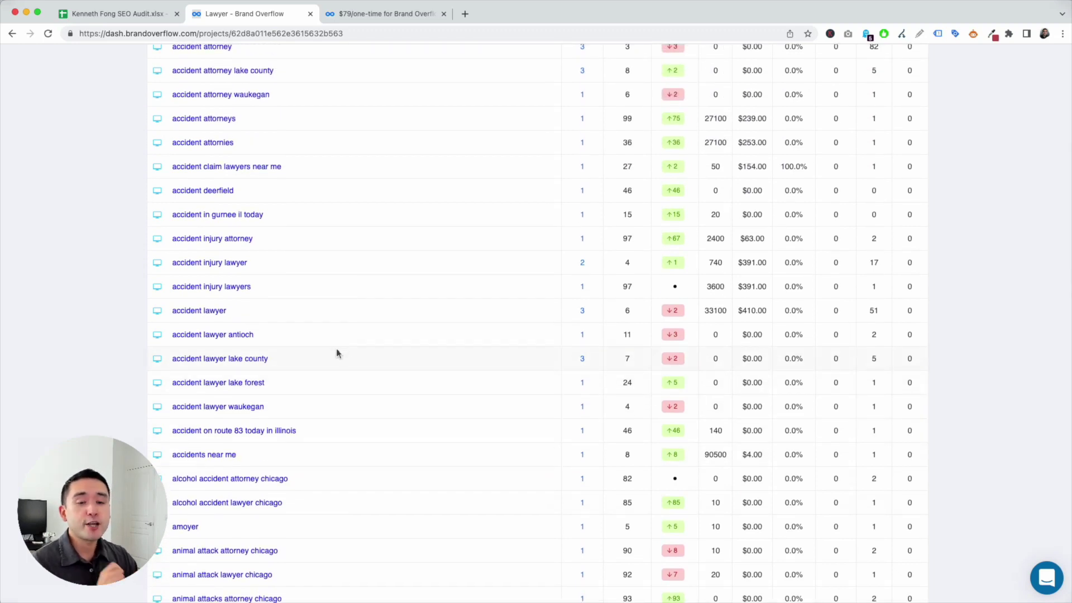
scroll(338, 351, up, 8)
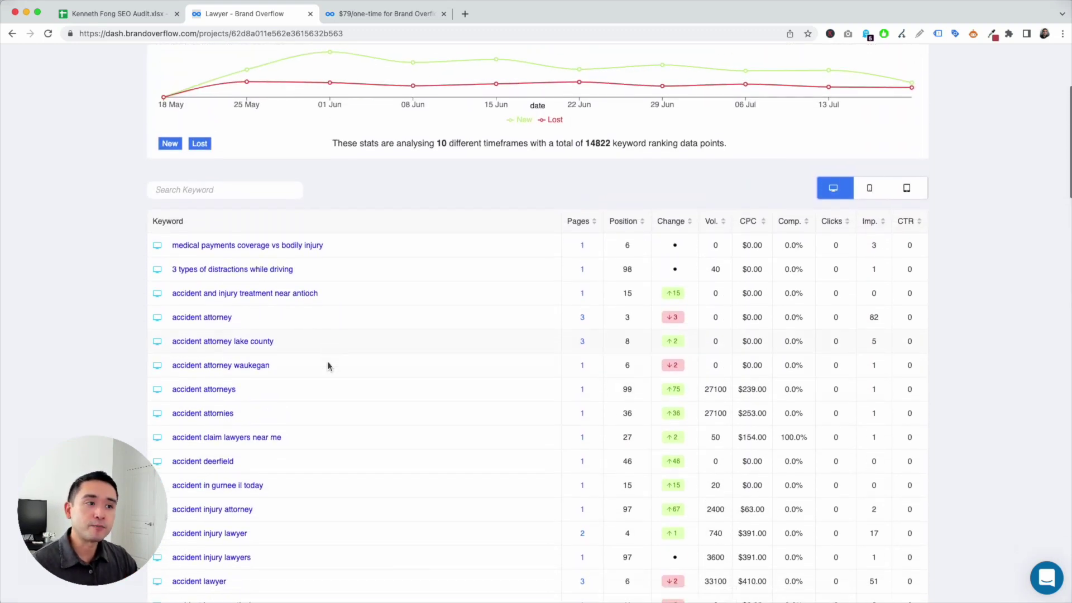
scroll(346, 355, down, 1)
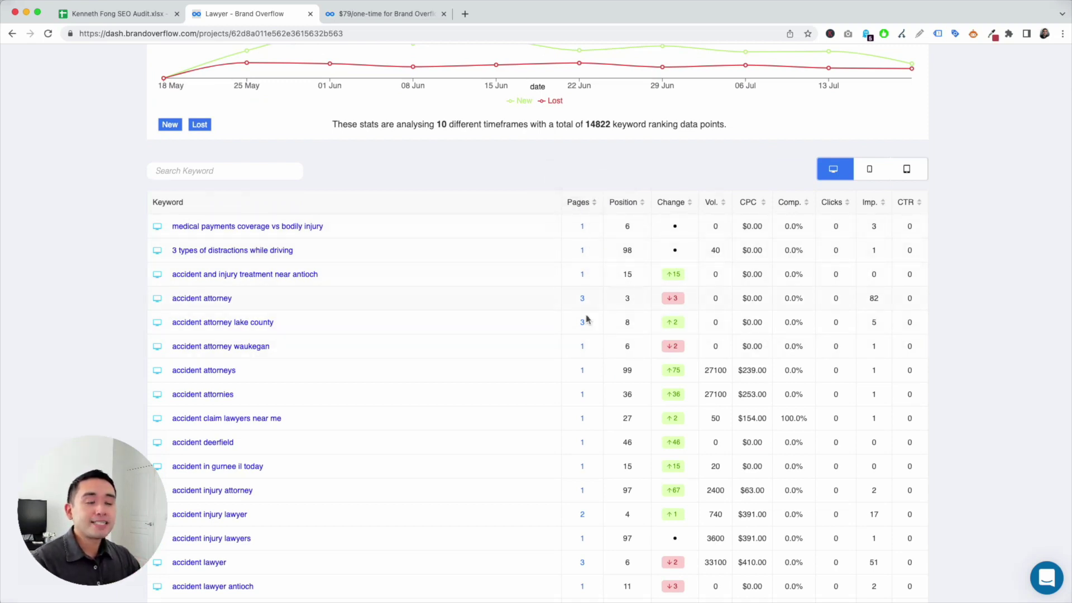
scroll(593, 486, down, 2)
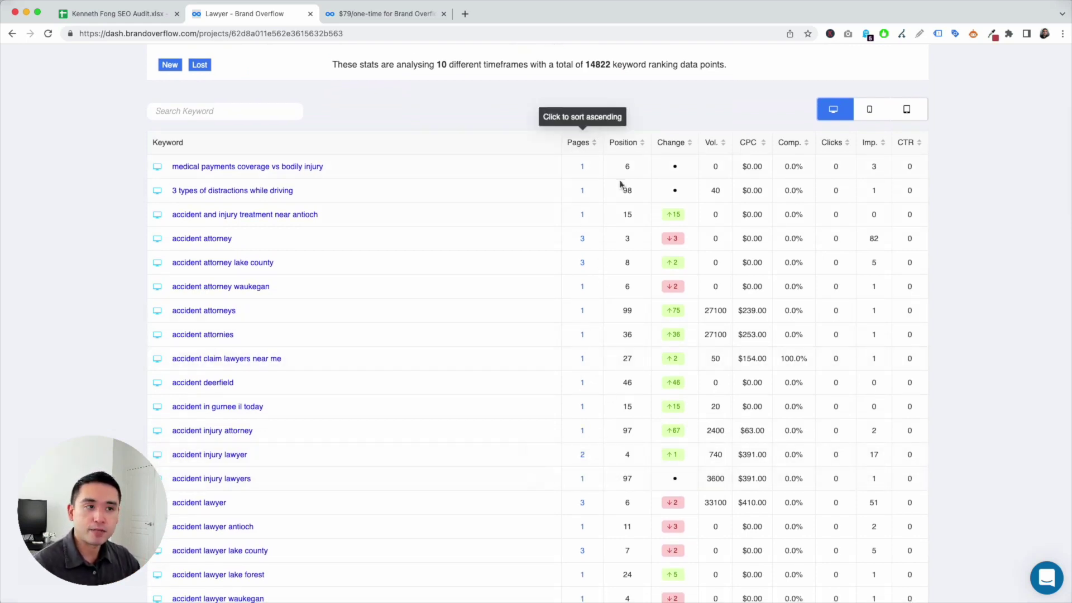
mouse_move(585, 170)
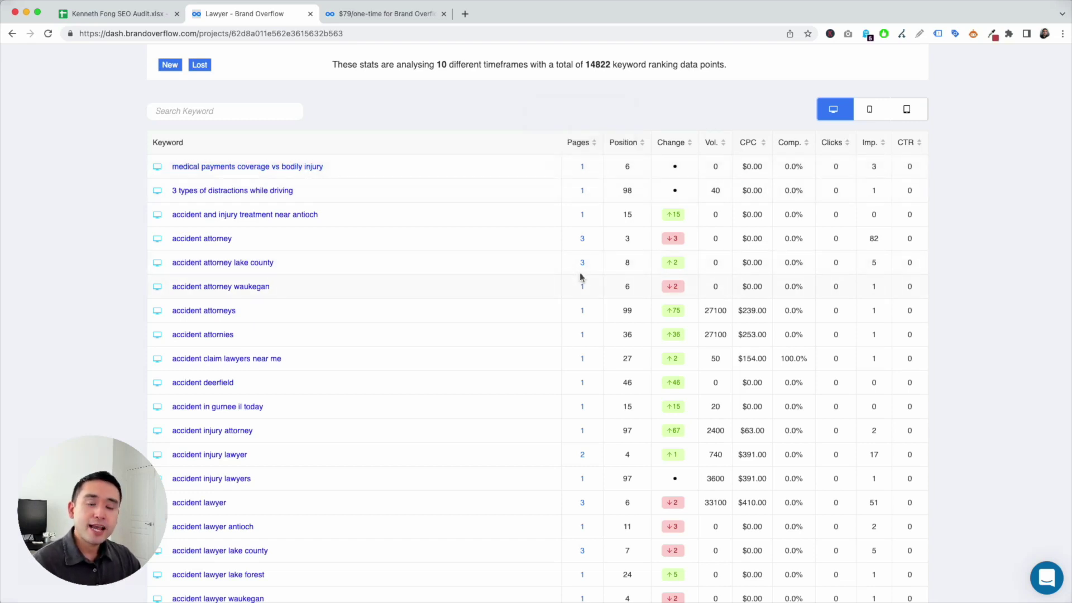
mouse_move(583, 264)
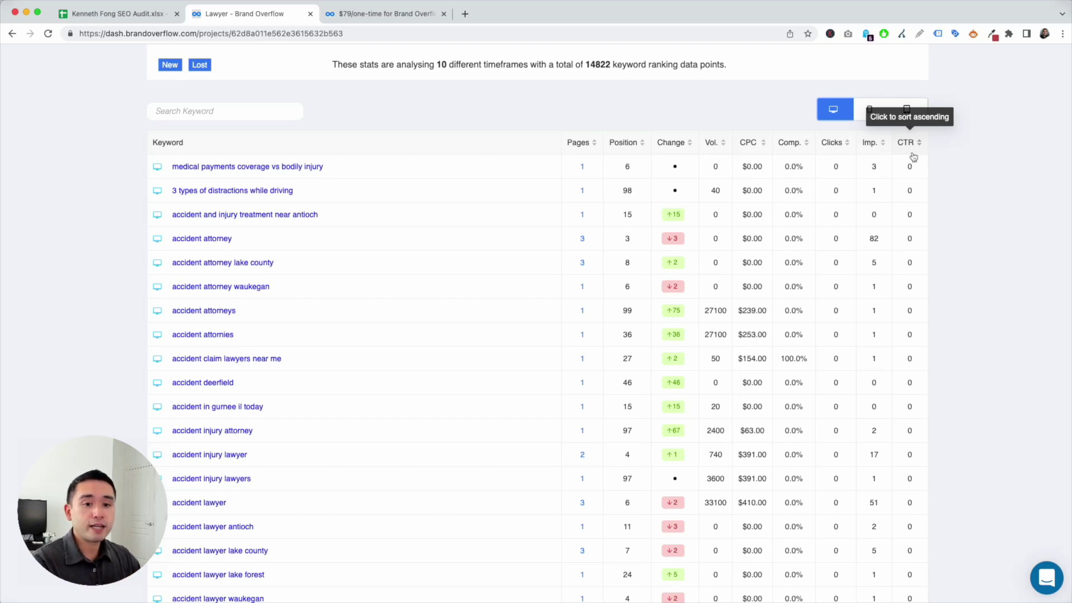
Examine the project's Top 3, 10, 50 and 100 ranking summary and the Clicks, CTR and Impressions cards by device
scroll(913, 156, down, 20)
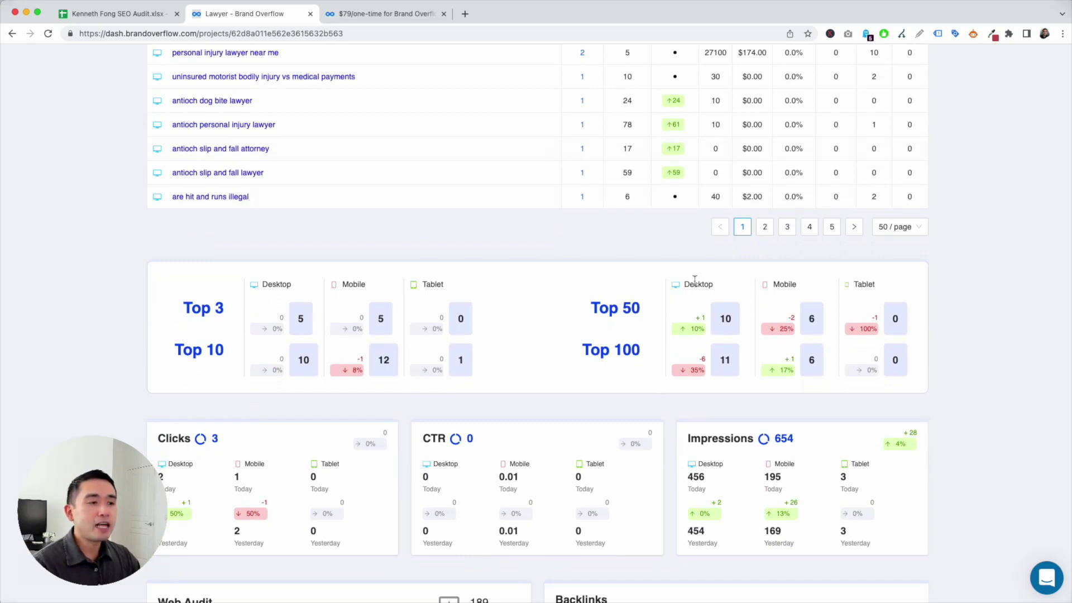
scroll(313, 313, down, 1)
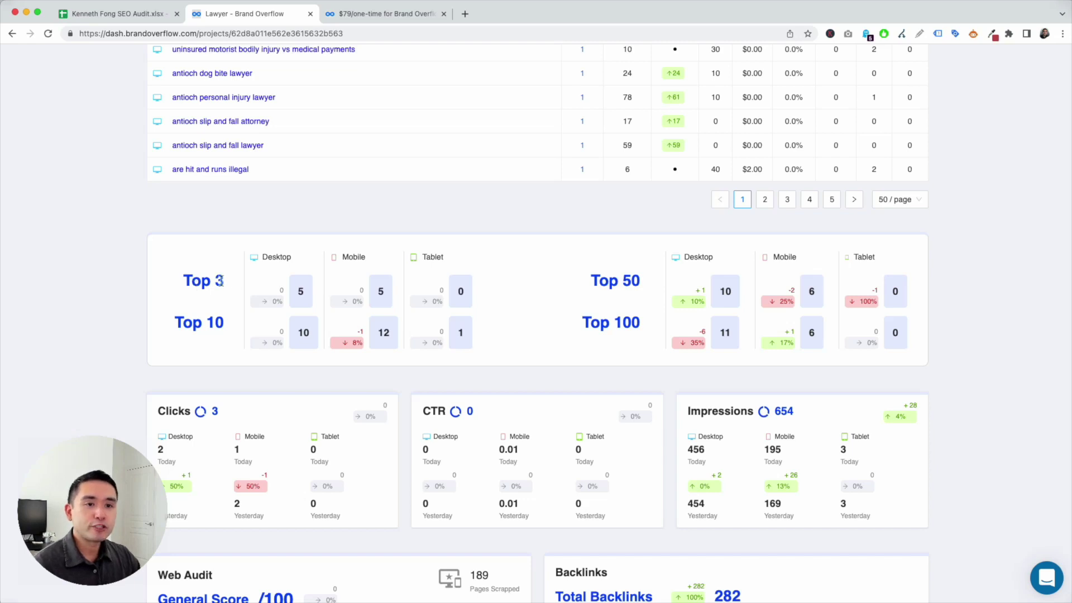
scroll(744, 297, down, 1)
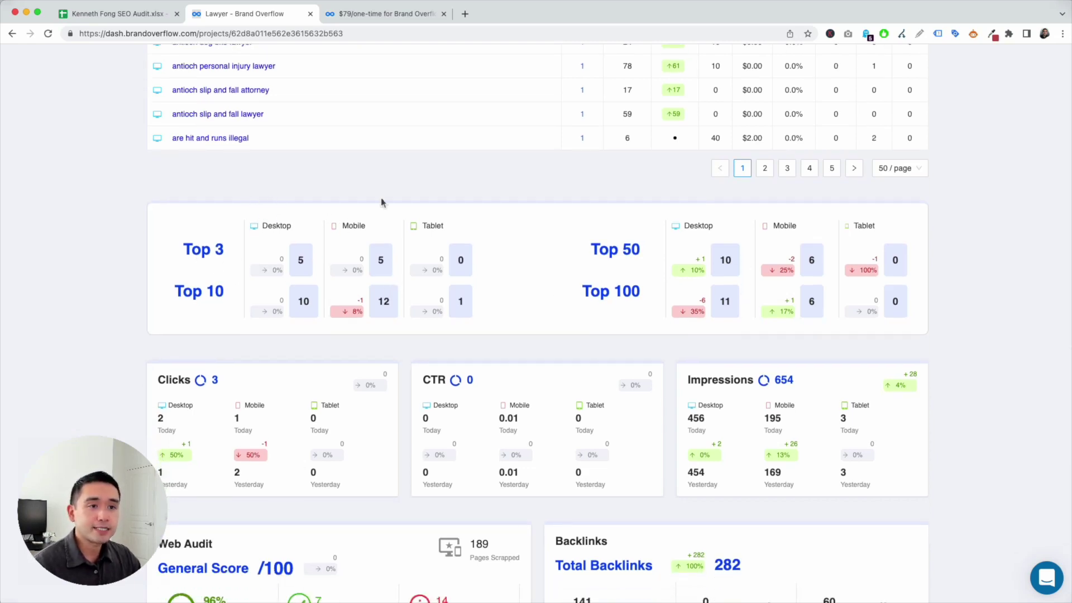
scroll(428, 243, down, 4)
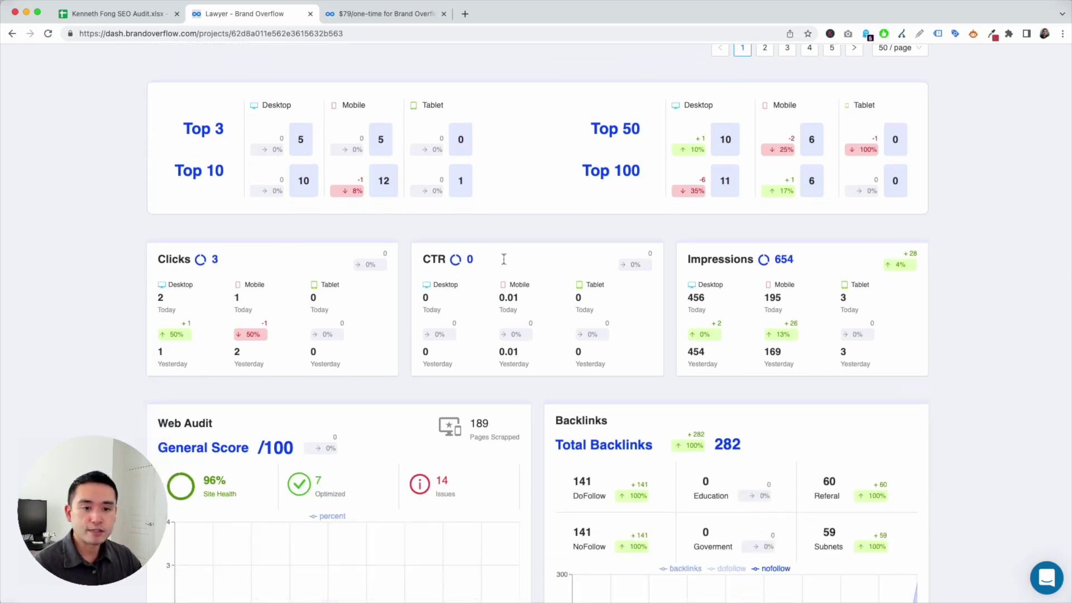
scroll(705, 269, down, 2)
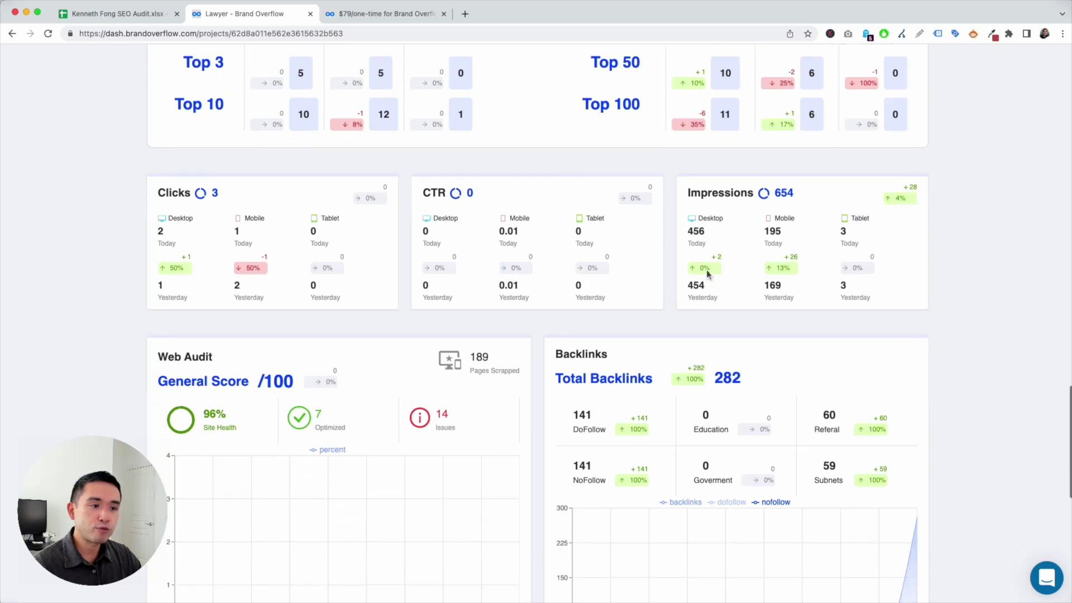
Examine the project's Web Audit and Backlinks summaries and the New Keywords and Keyword Suggestions tables
scroll(706, 270, down, 8)
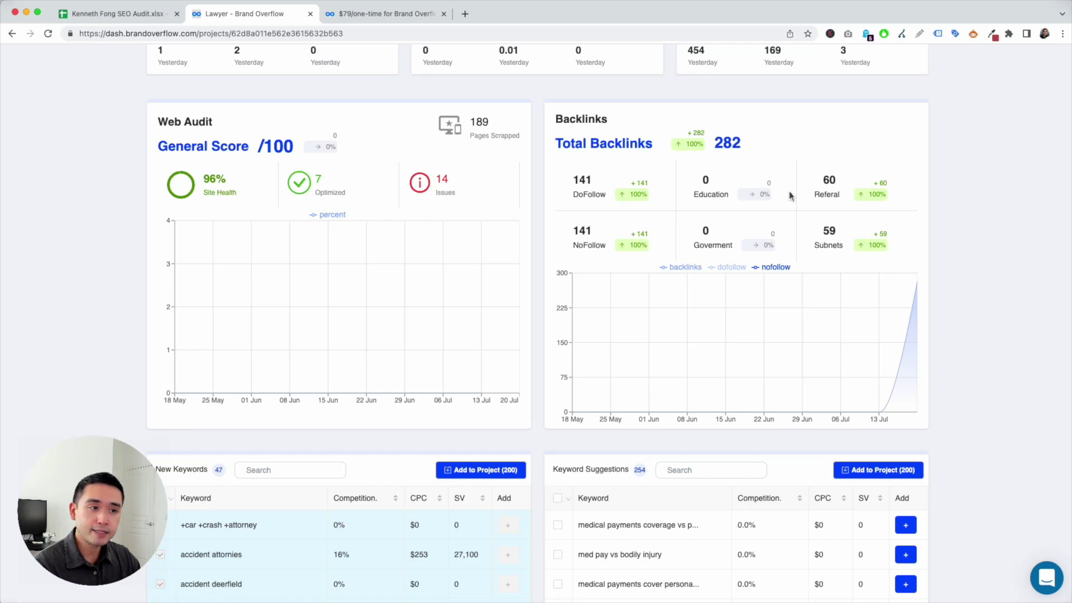
scroll(789, 191, down, 5)
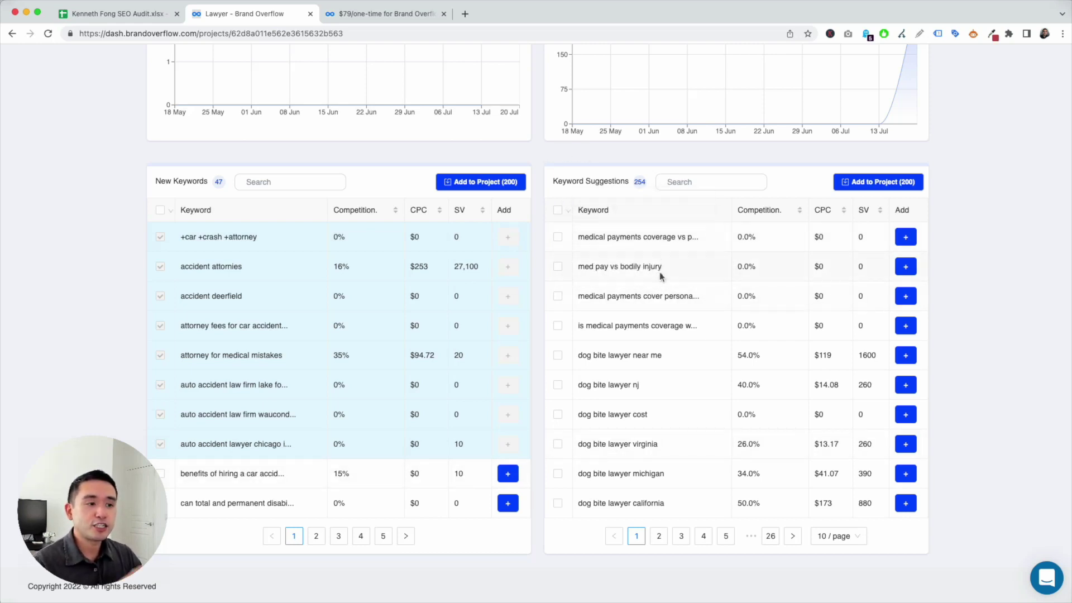
scroll(661, 275, down, 1)
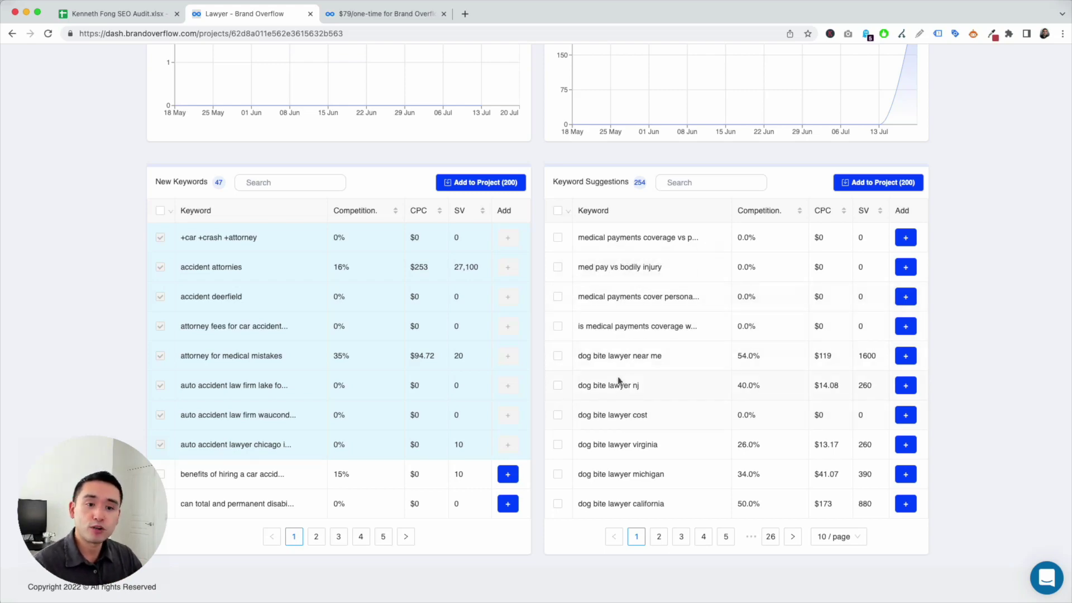
Open the Keyword Tool and view its country and language options, leaving United States and English selected
scroll(619, 382, up, 20)
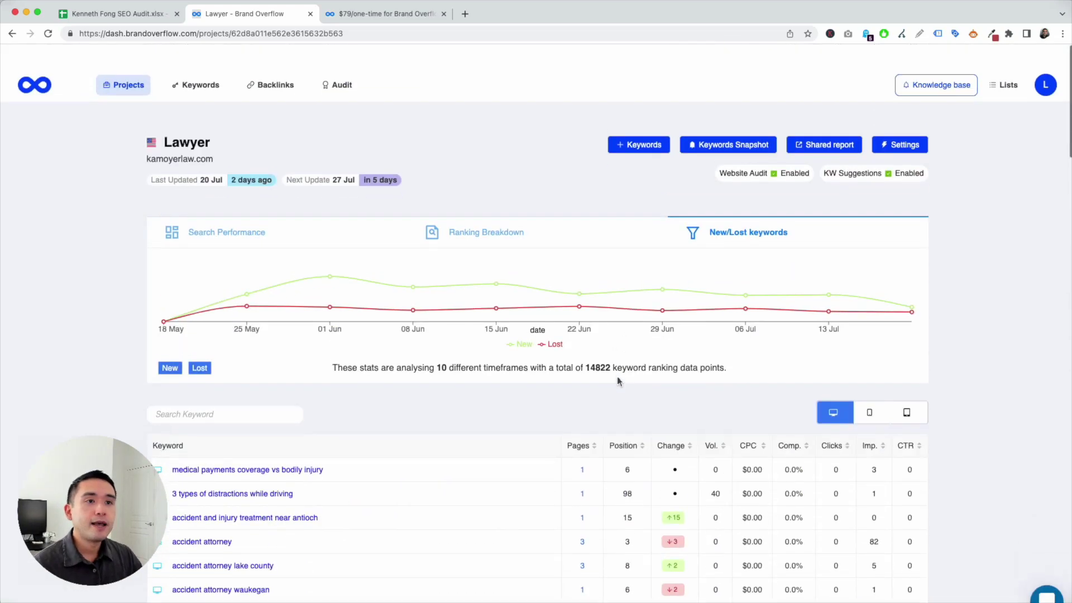
click(198, 67)
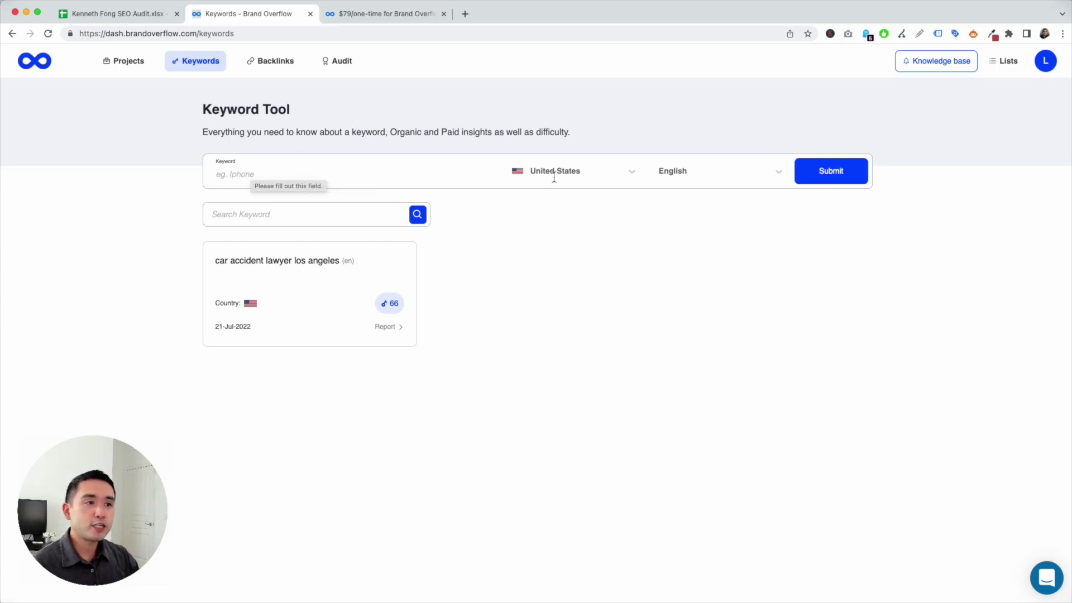
click(574, 173)
click(685, 170)
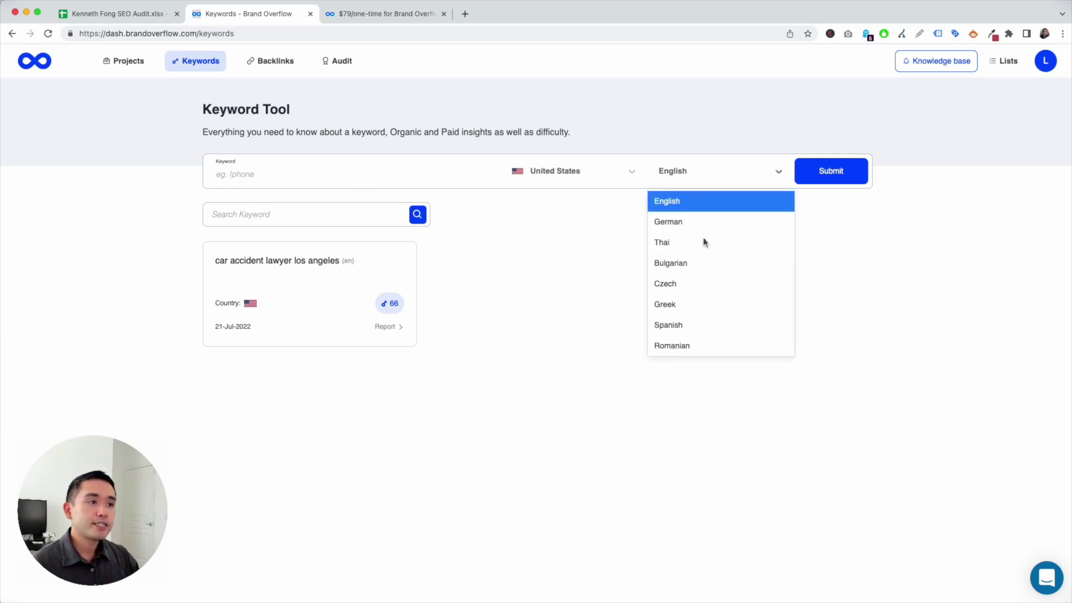
click(770, 85)
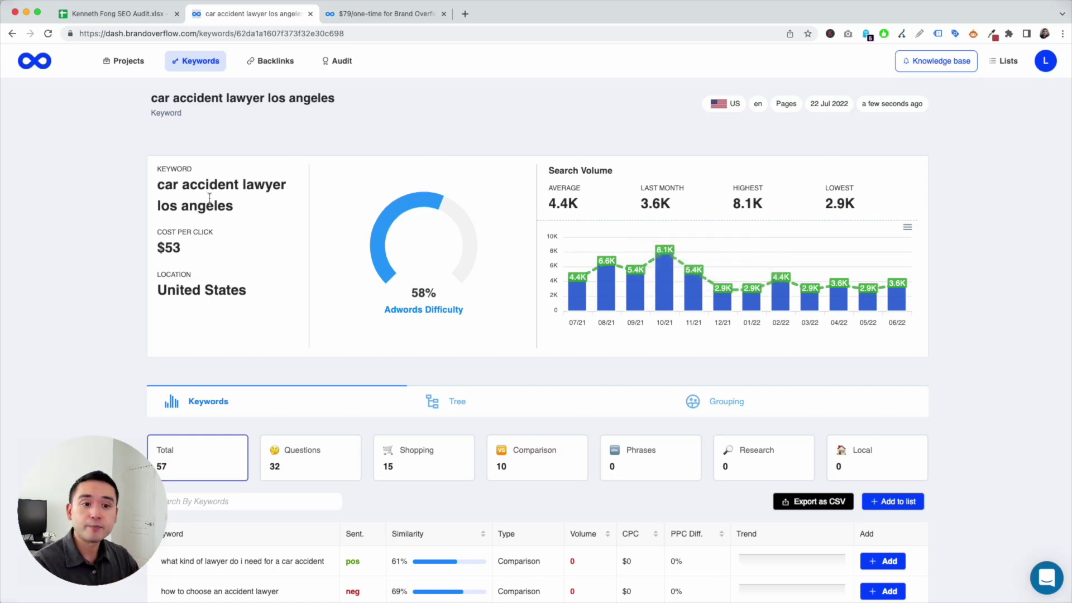
Examine the related keywords for "car accident lawyer los angeles", filtering by Questions, Shopping and Comparison and returning to the Total list
scroll(304, 194, down, 6)
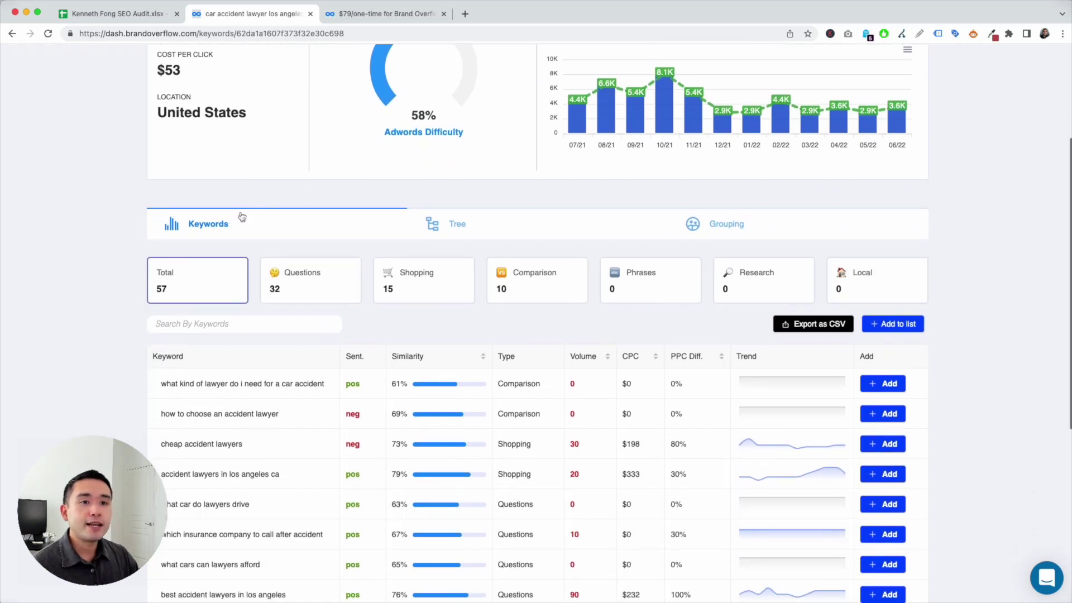
scroll(229, 256, down, 1)
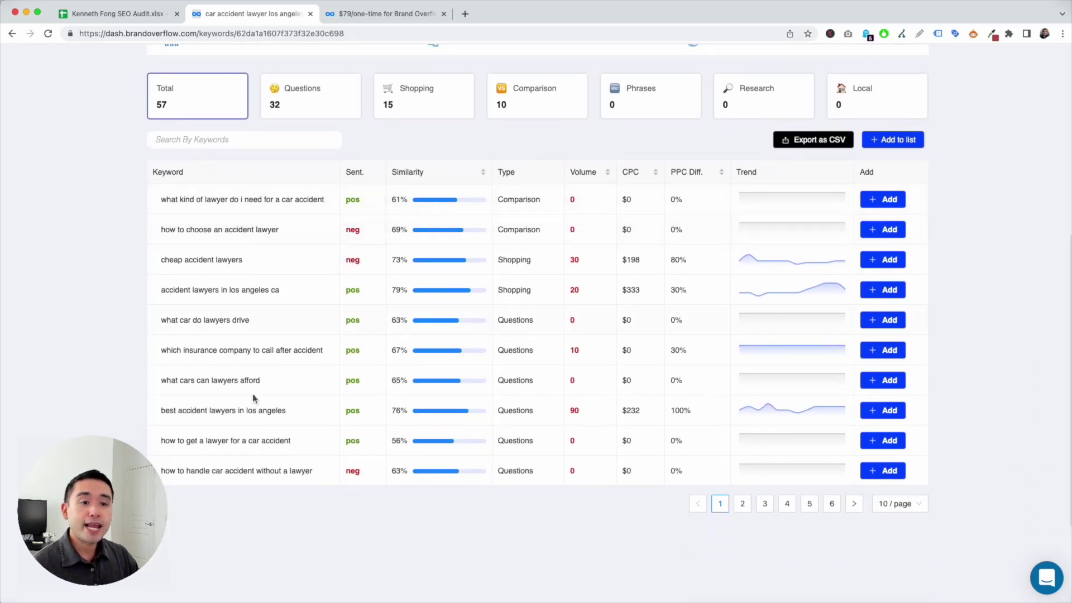
scroll(238, 471, up, 2)
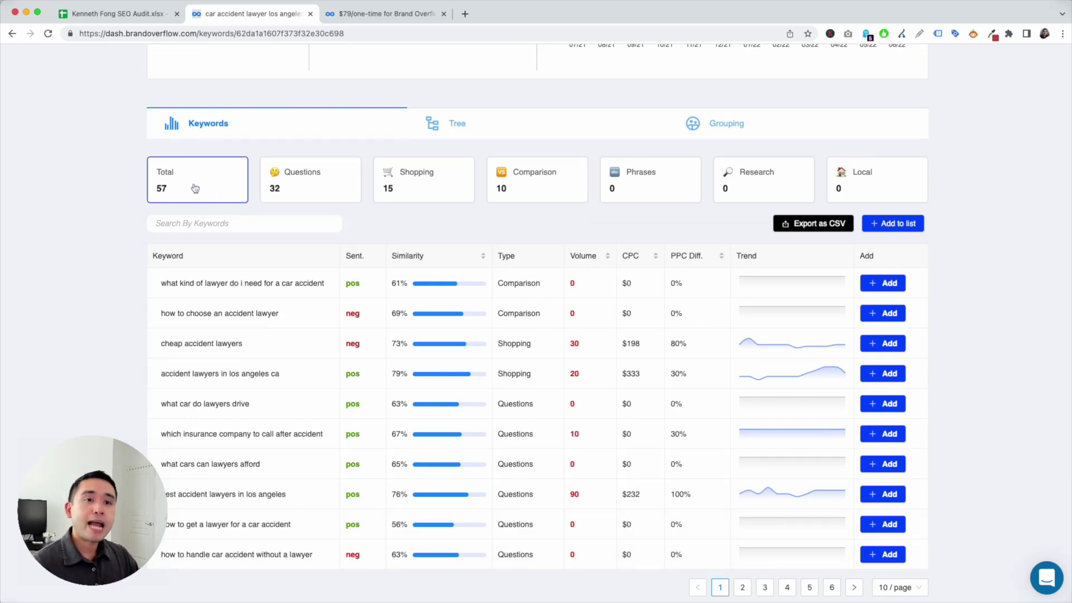
click(297, 178)
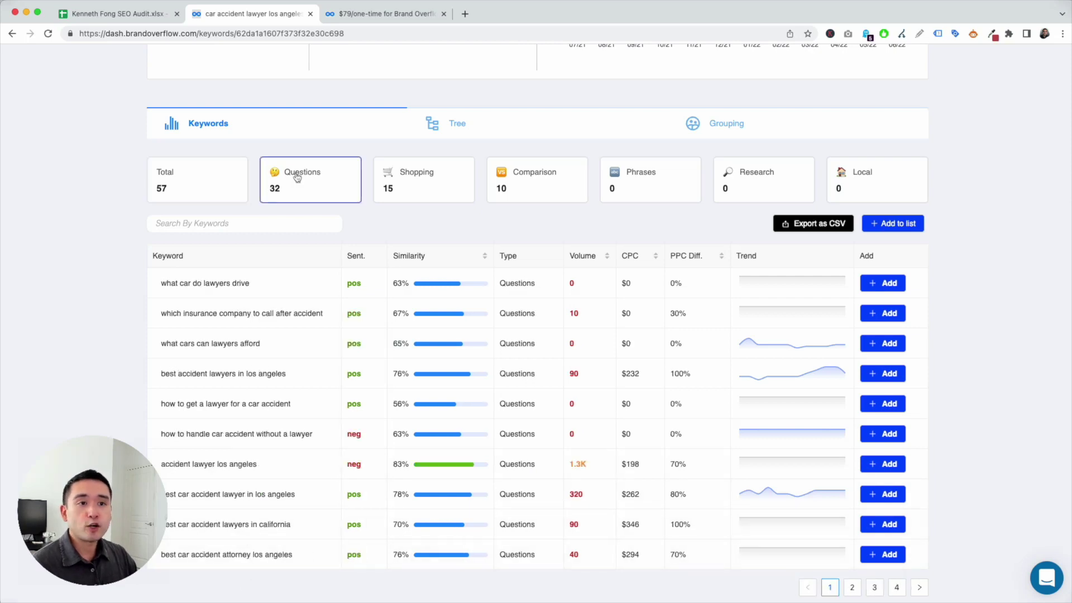
click(405, 175)
click(529, 187)
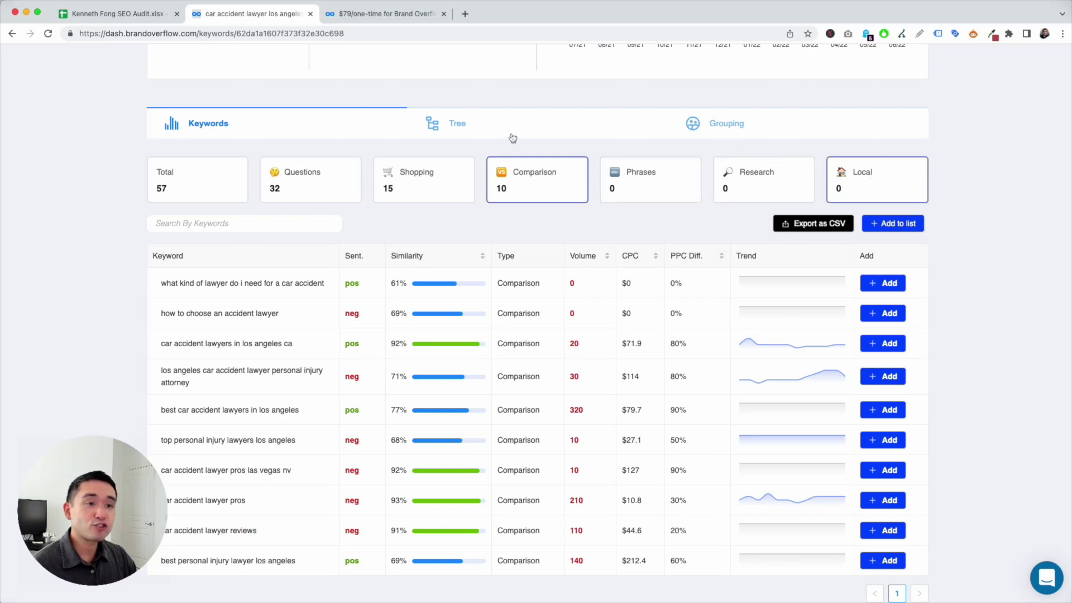
click(217, 173)
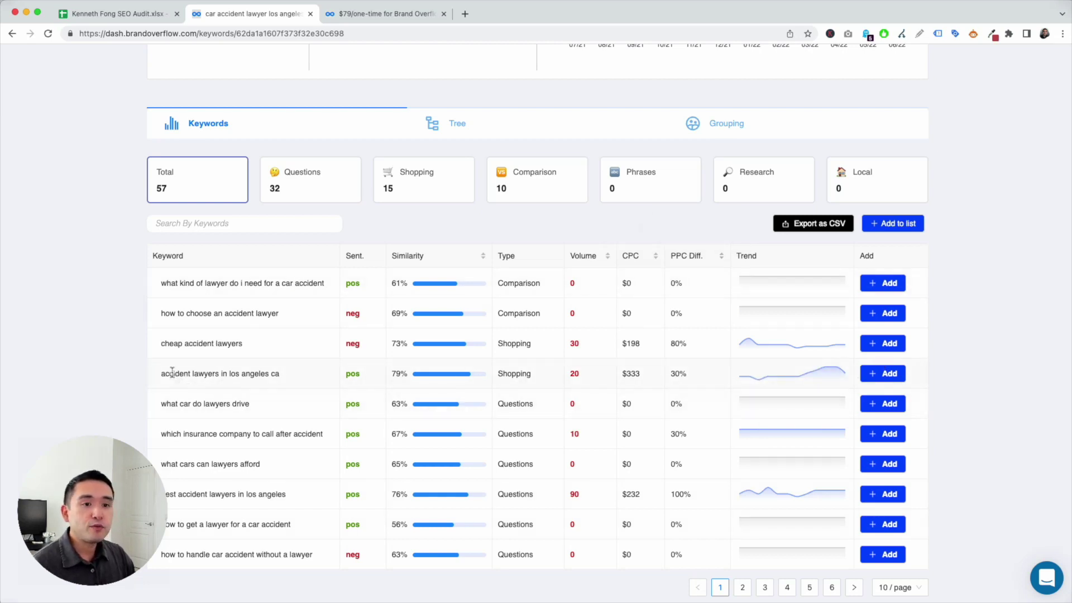
Highlight the suggestion "accident lawyers in los angeles ca" and check its search trend and Add option
drag(173, 374, 289, 372)
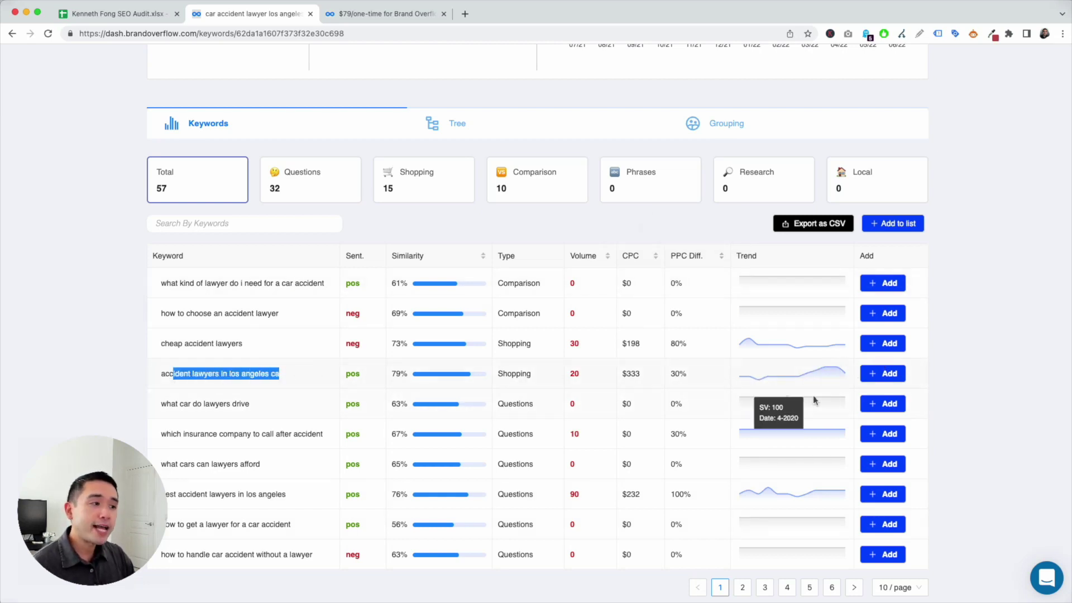
click(881, 373)
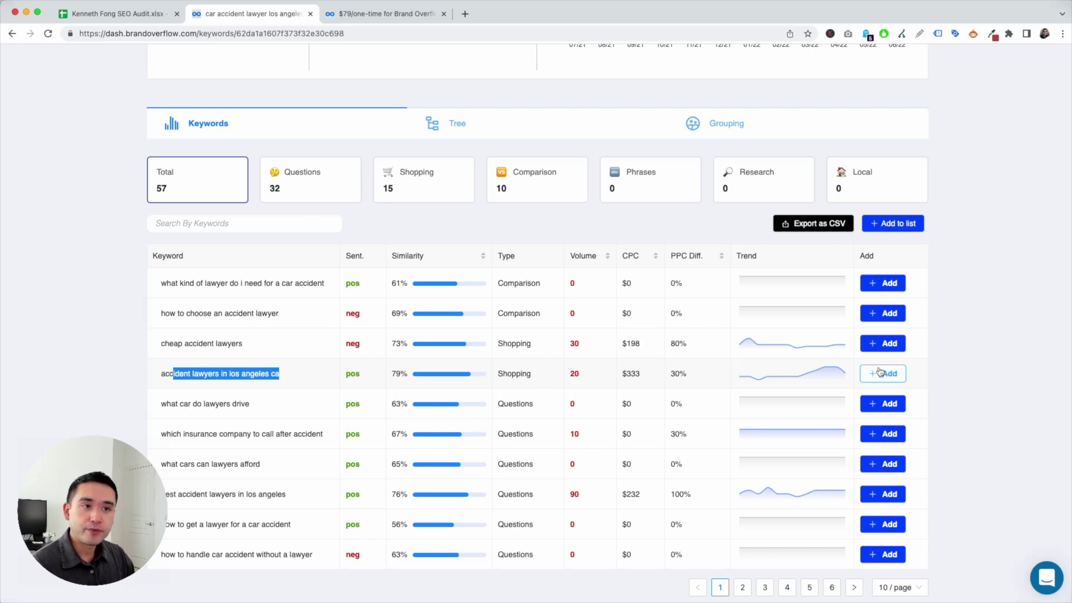
scroll(880, 373, up, 1)
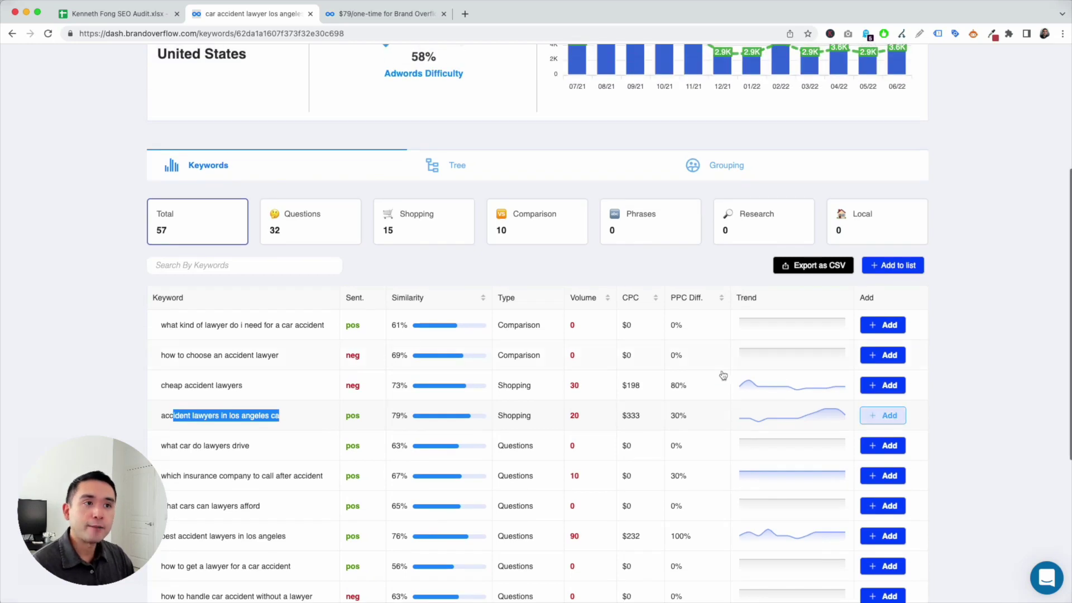
Compare the Tree view of the keyword report with the categorized Keywords list, switching between the two
click(444, 170)
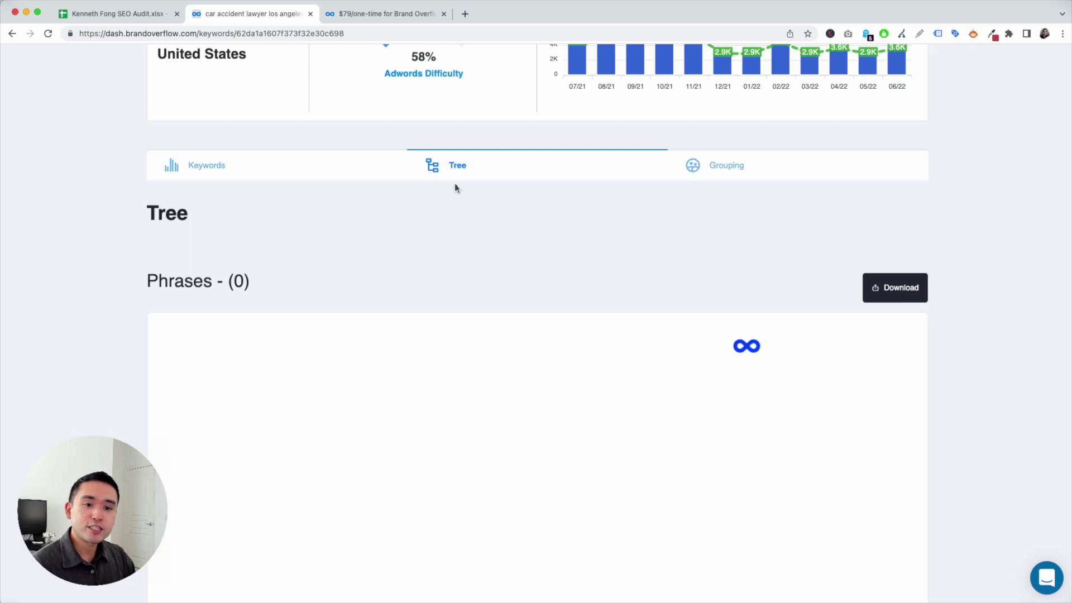
click(215, 165)
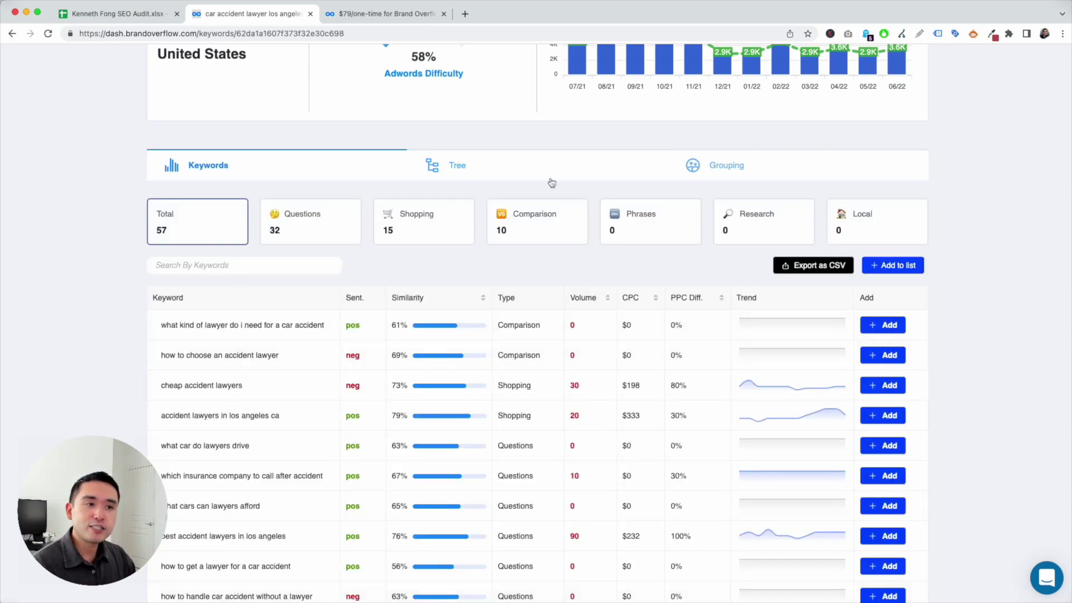
click(490, 171)
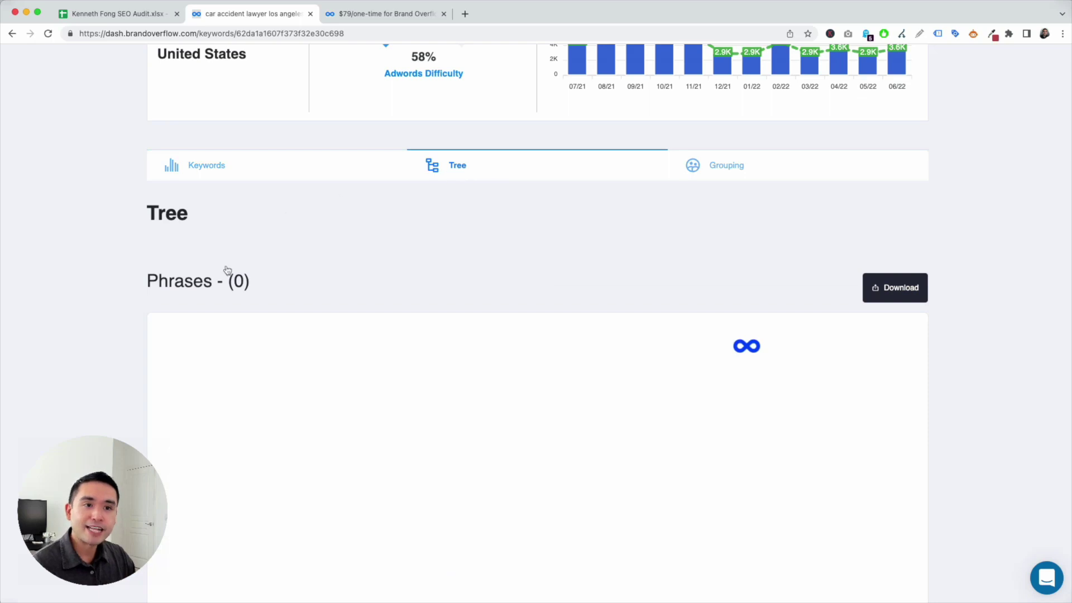
click(271, 173)
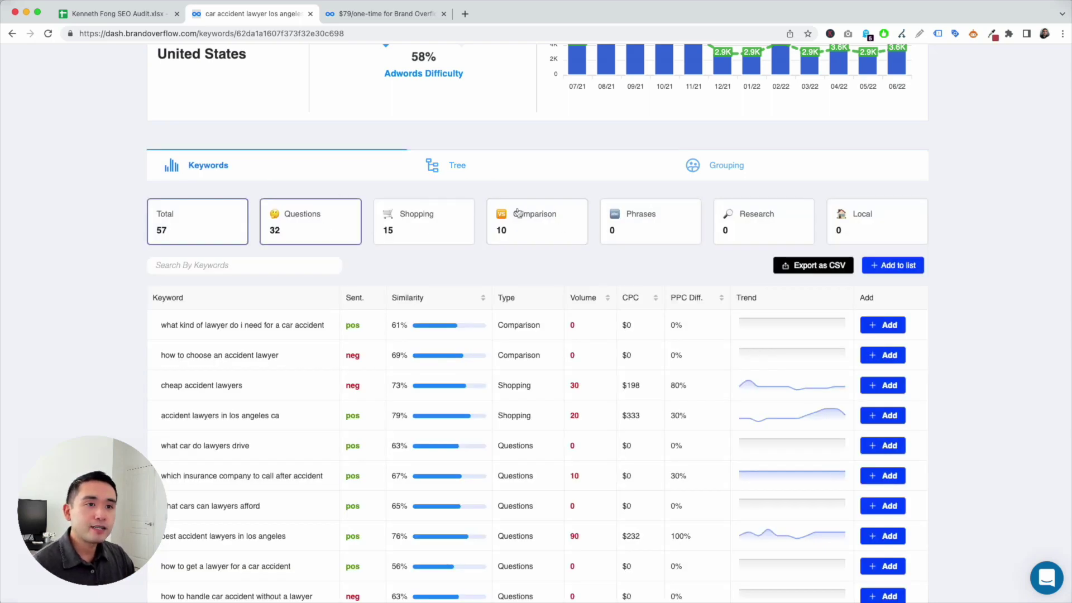
click(533, 171)
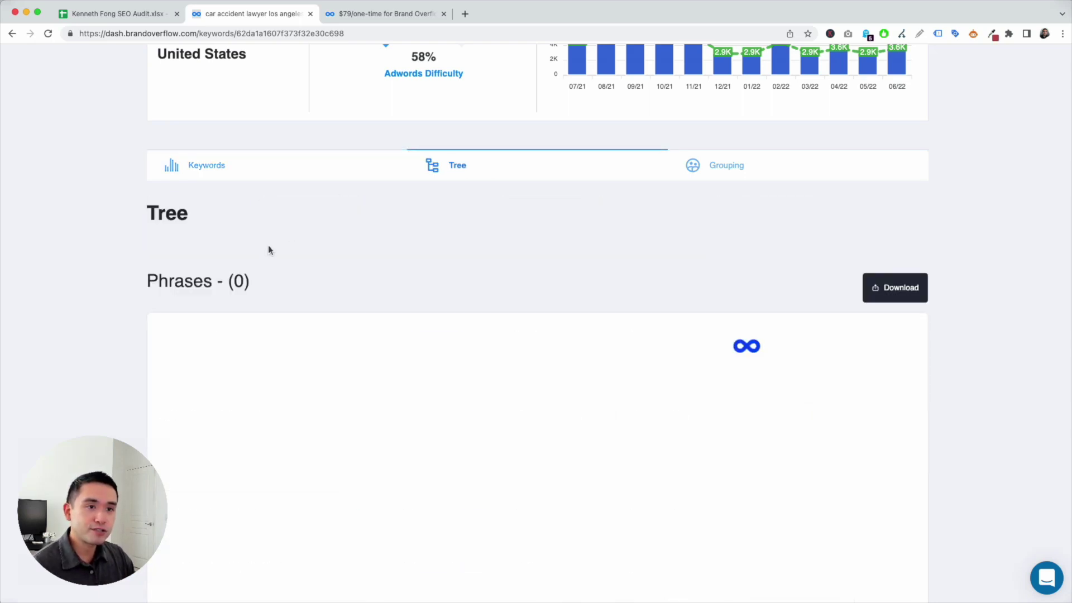
click(284, 170)
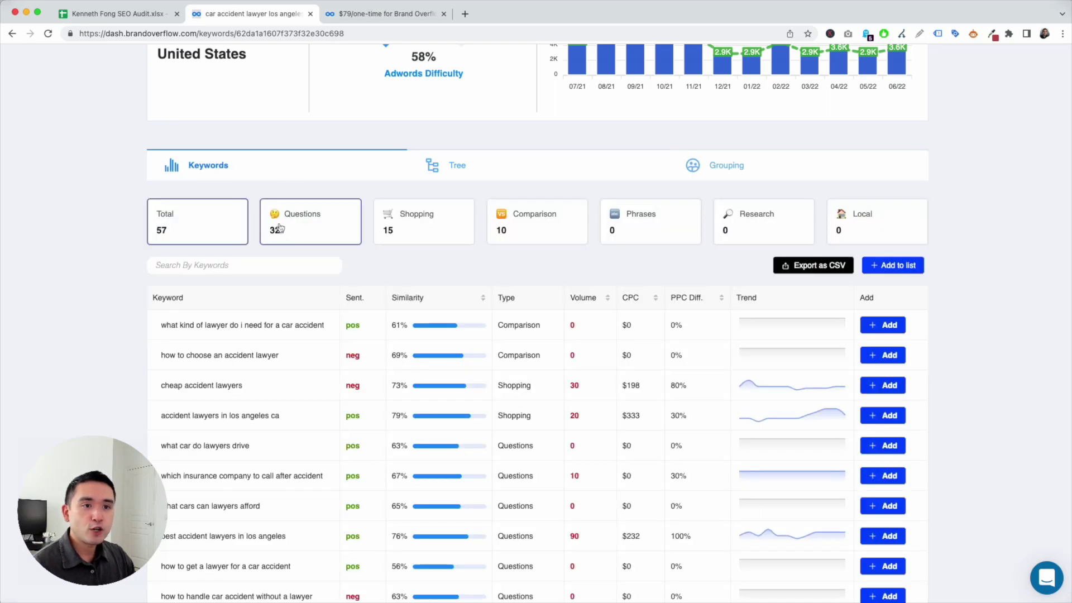
Open the keyword Tree view and examine the question and shopping branches around "car accident lawyer los angeles"
click(469, 166)
scroll(324, 287, down, 15)
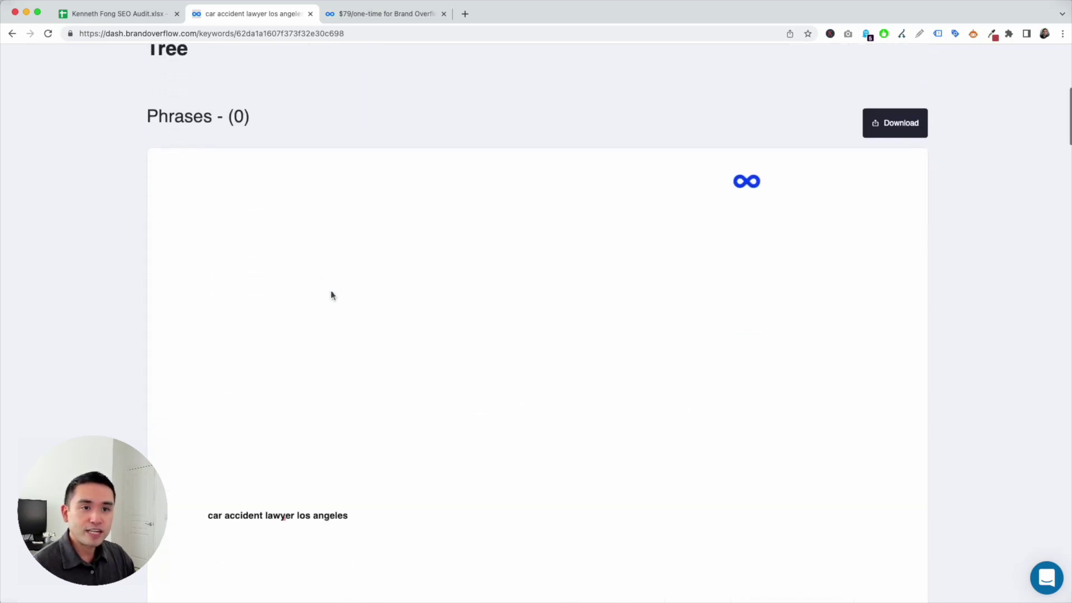
scroll(335, 291, down, 6)
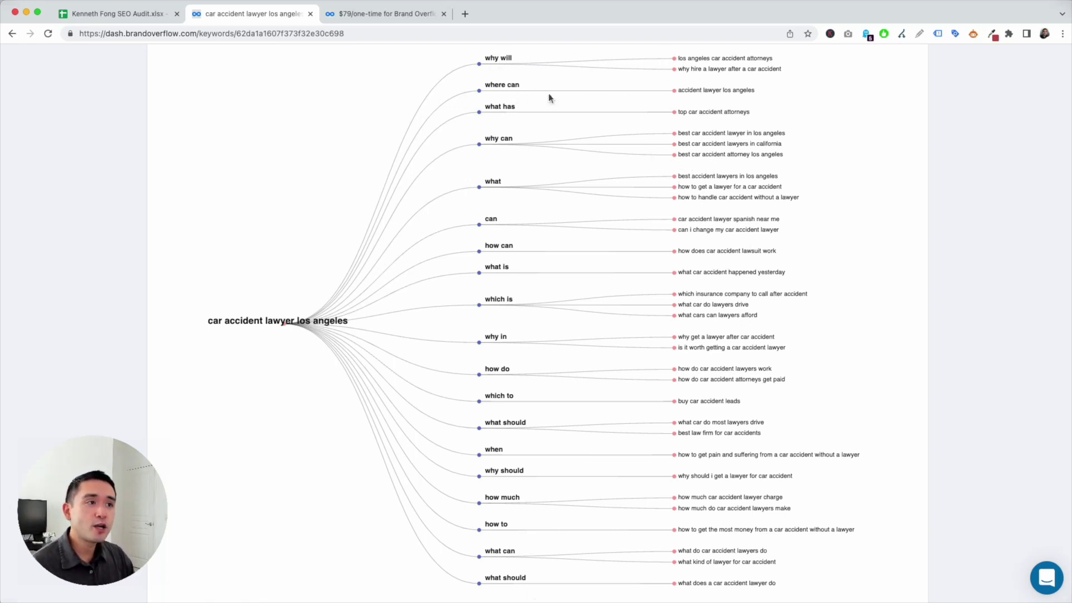
scroll(739, 130, down, 8)
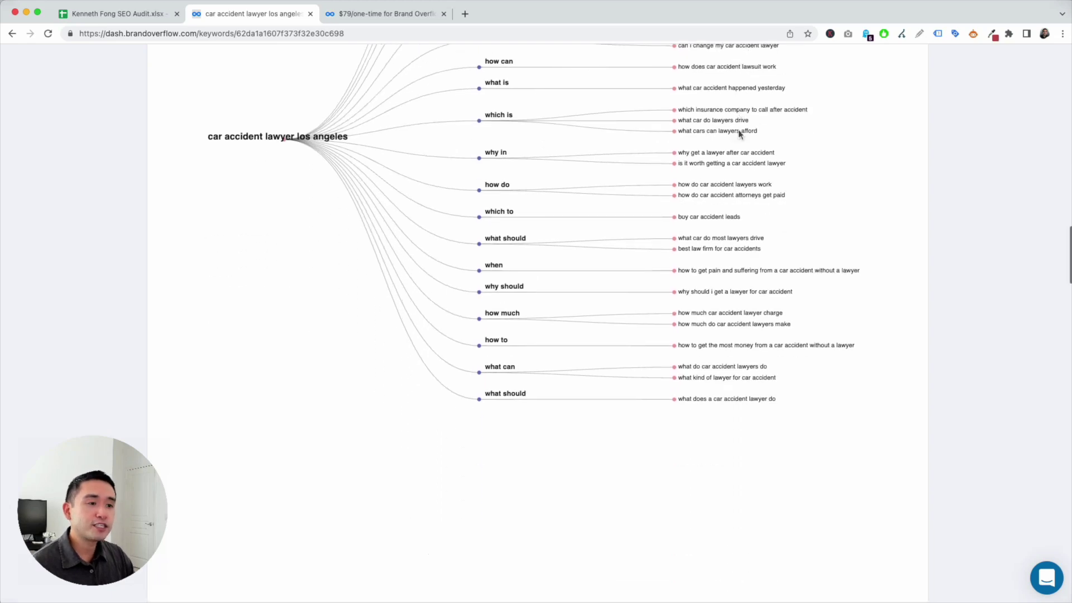
scroll(739, 132, down, 8)
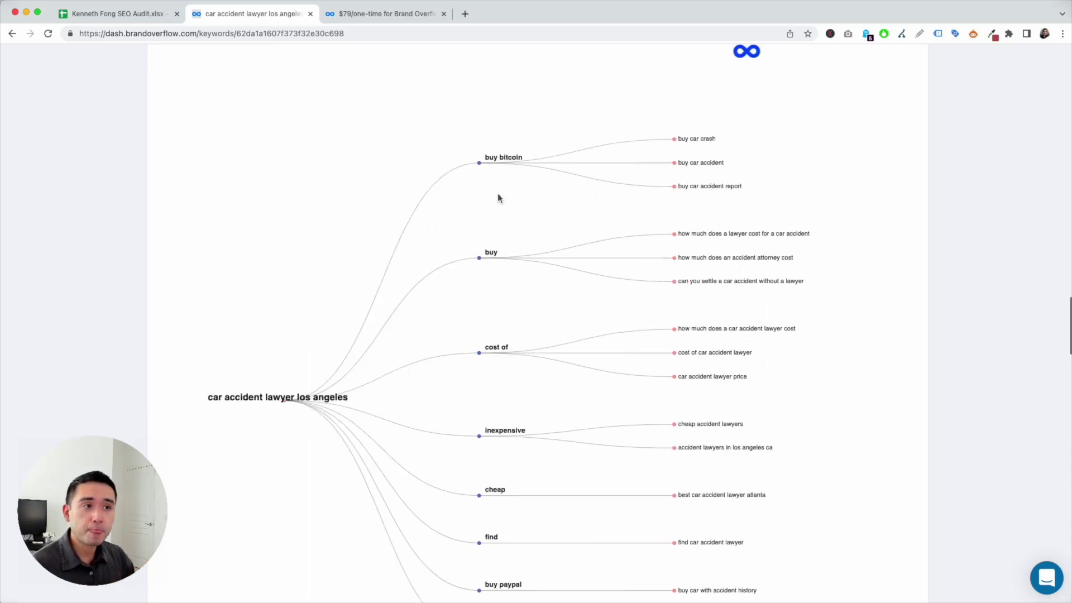
scroll(498, 198, down, 5)
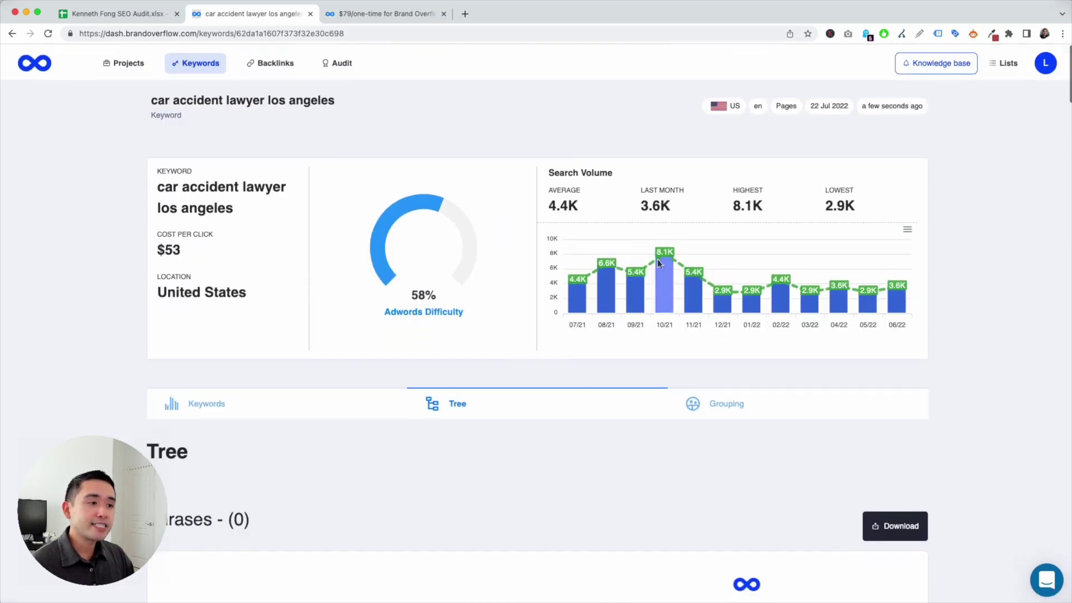
Open the Grouping view of the keyword report and examine the grouped question keywords
click(751, 386)
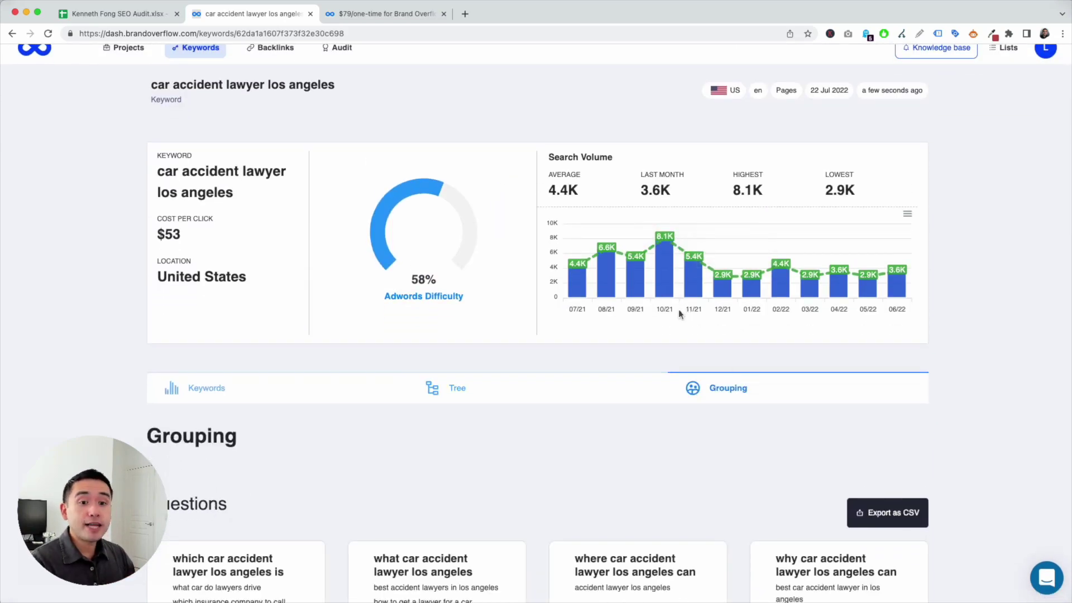
scroll(713, 330, down, 4)
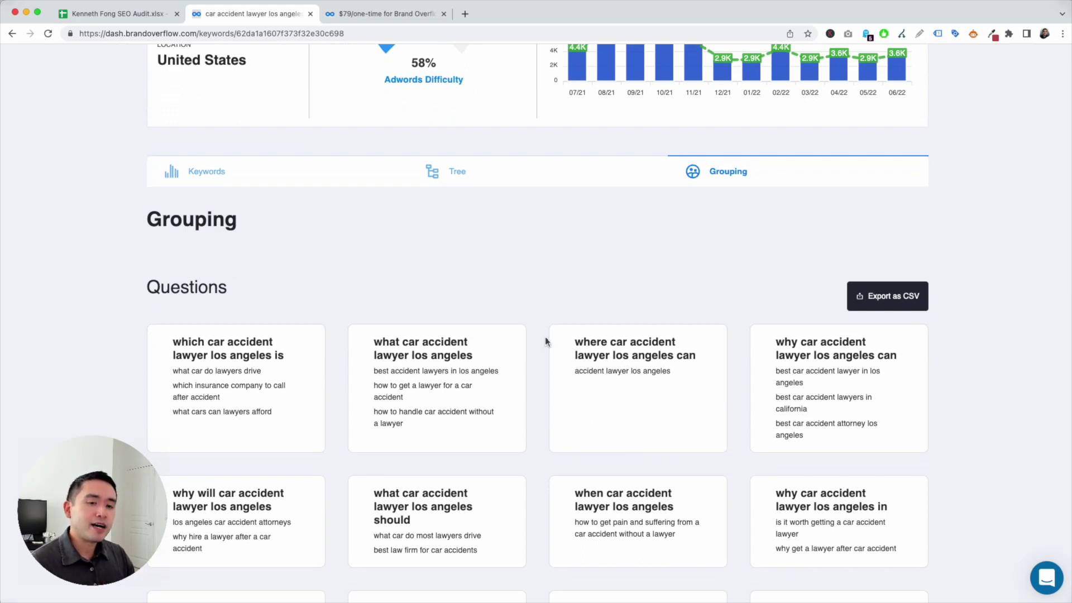
scroll(432, 277, down, 1)
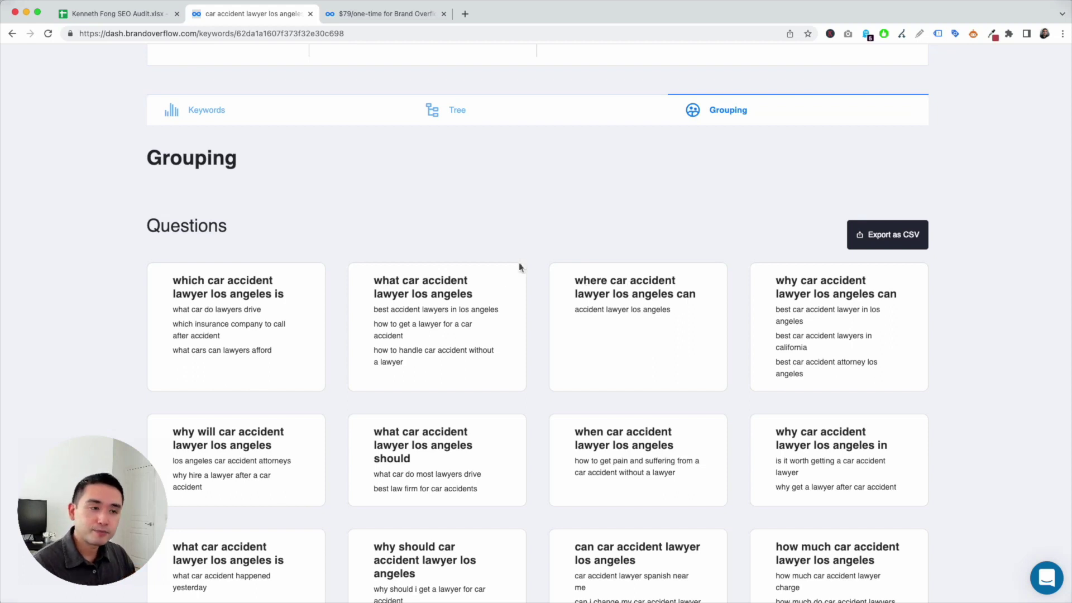
Examine the grouped question keywords, highlighting "why hire a lawyer after a car accident" and "best law firm for car accidents"
scroll(519, 267, down, 3)
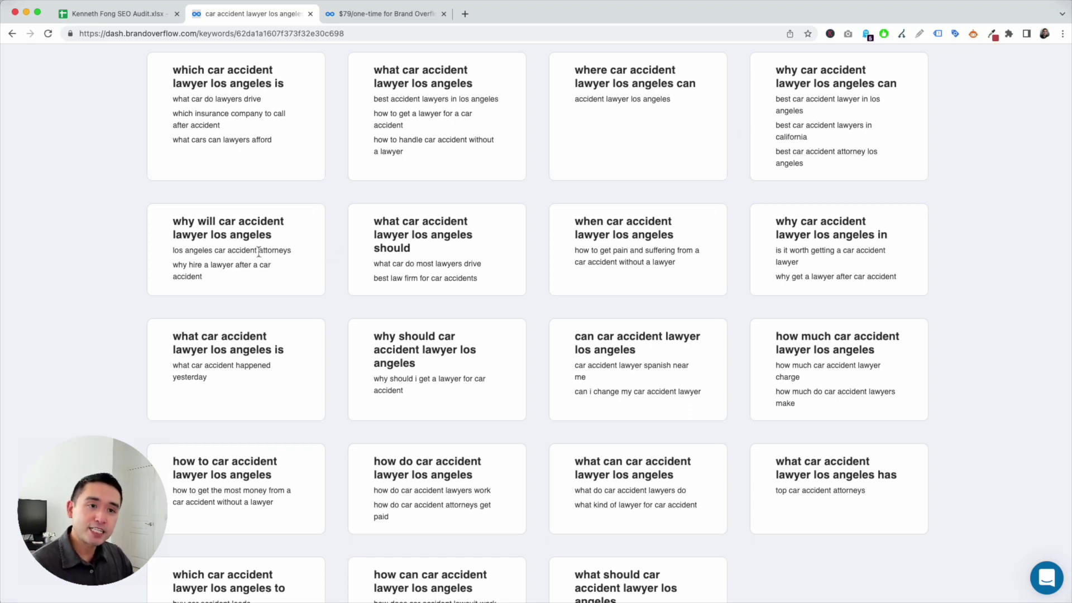
drag(183, 251, 292, 251)
triple_click(186, 267)
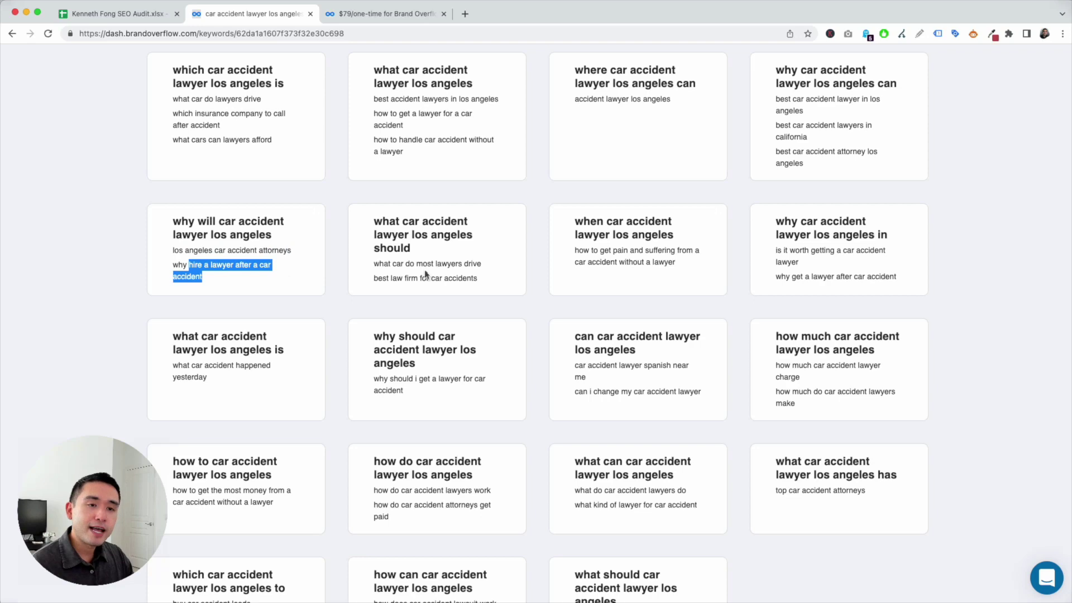
drag(383, 265, 417, 266)
click(478, 286)
double_click(444, 278)
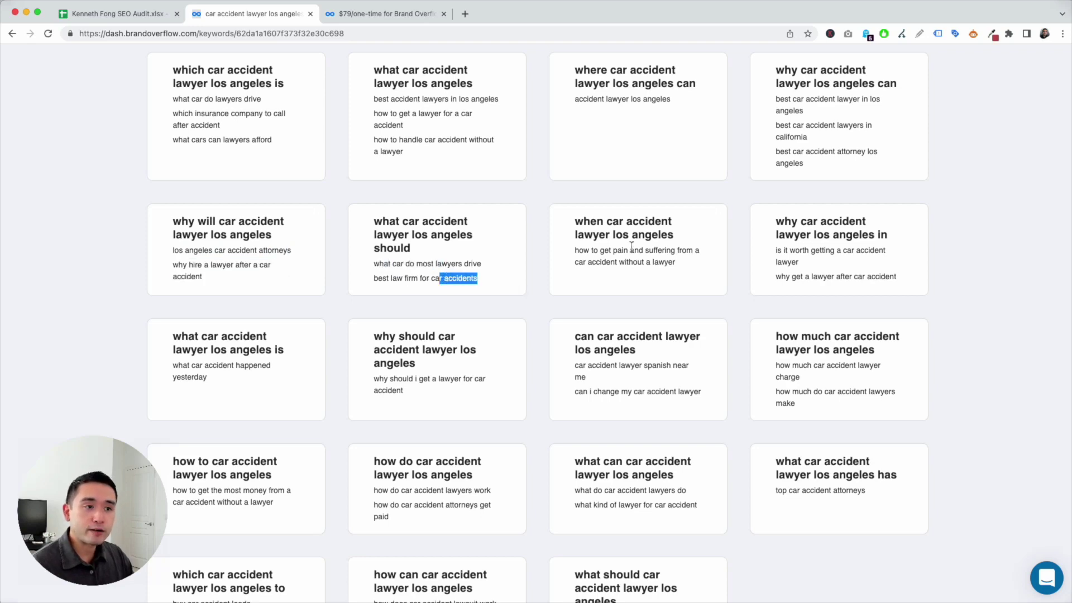
click(610, 241)
Review the Shopping keyword groups, highlighting "cost of car accident lawyer los angeles" and the keywords grouped under it
scroll(623, 236, down, 10)
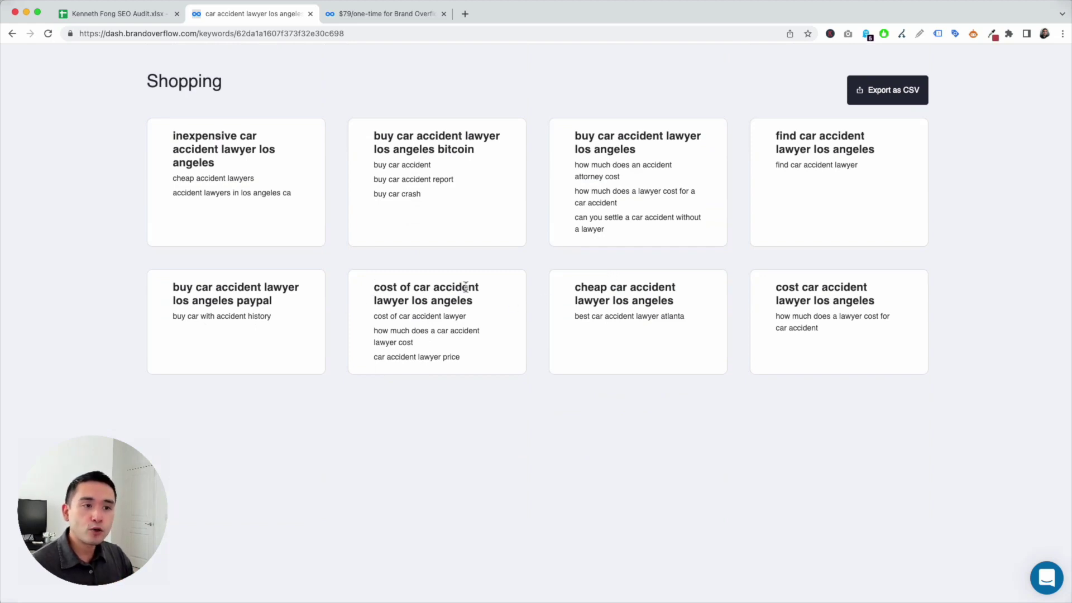
drag(386, 287, 485, 298)
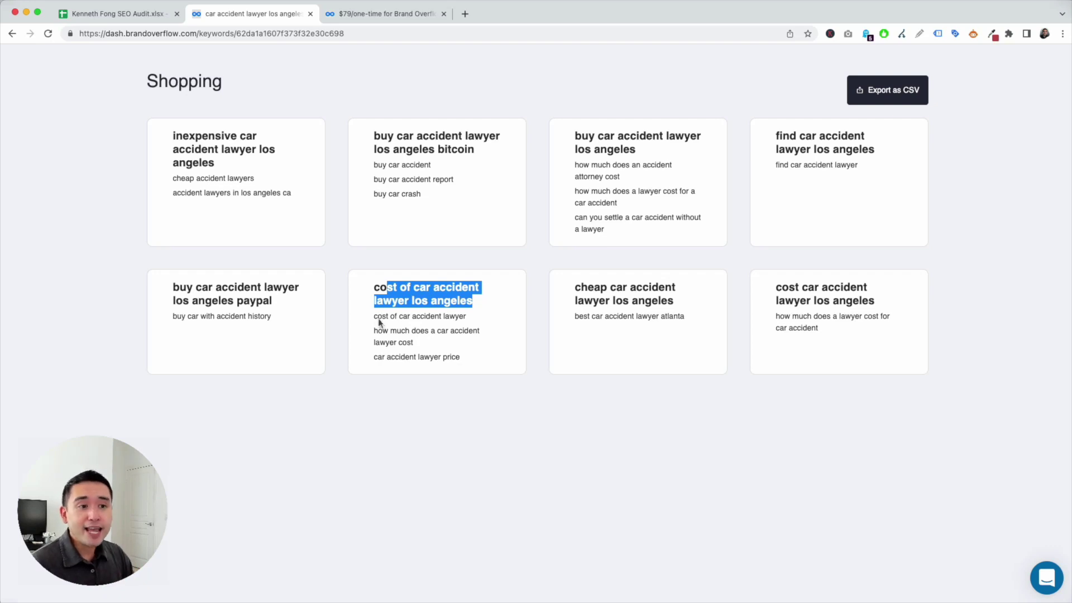
drag(378, 316, 444, 364)
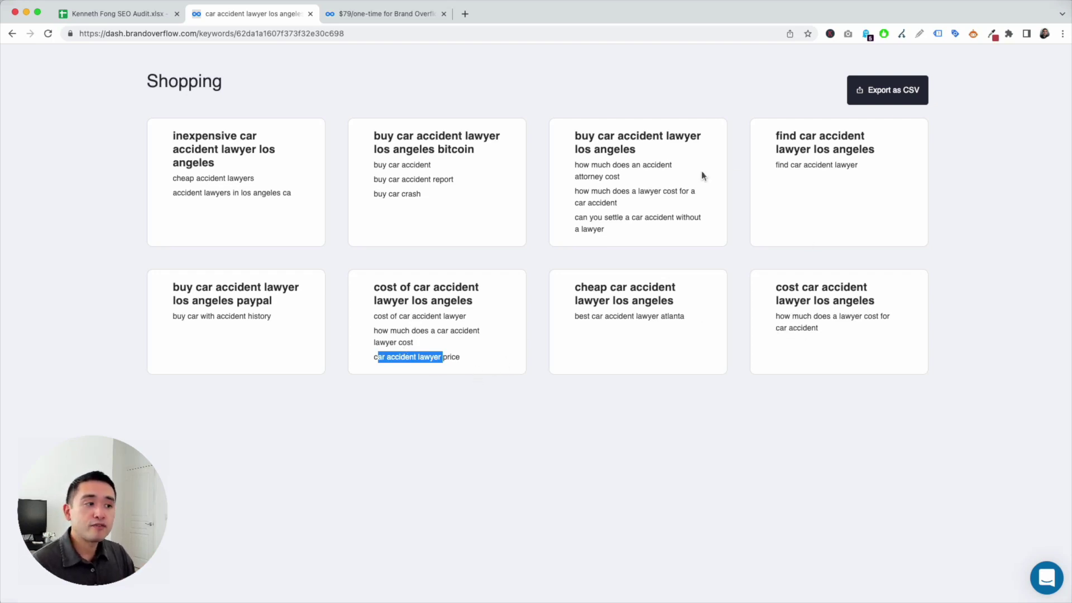
Return to the Questions groups and highlight the keywords under "what car accident lawyer los angeles should"
scroll(441, 325, up, 5)
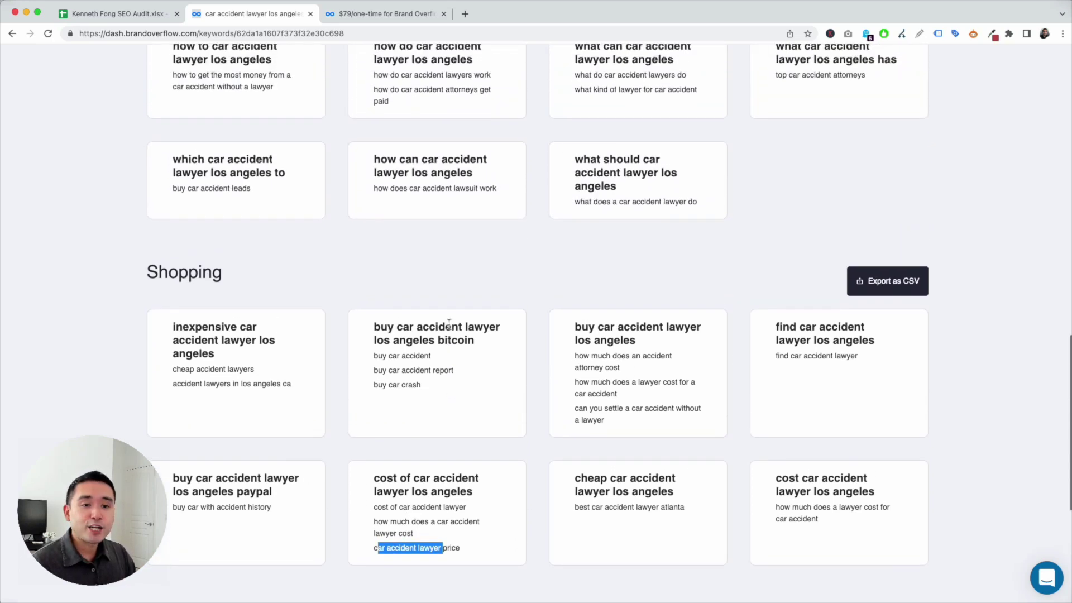
scroll(449, 325, up, 12)
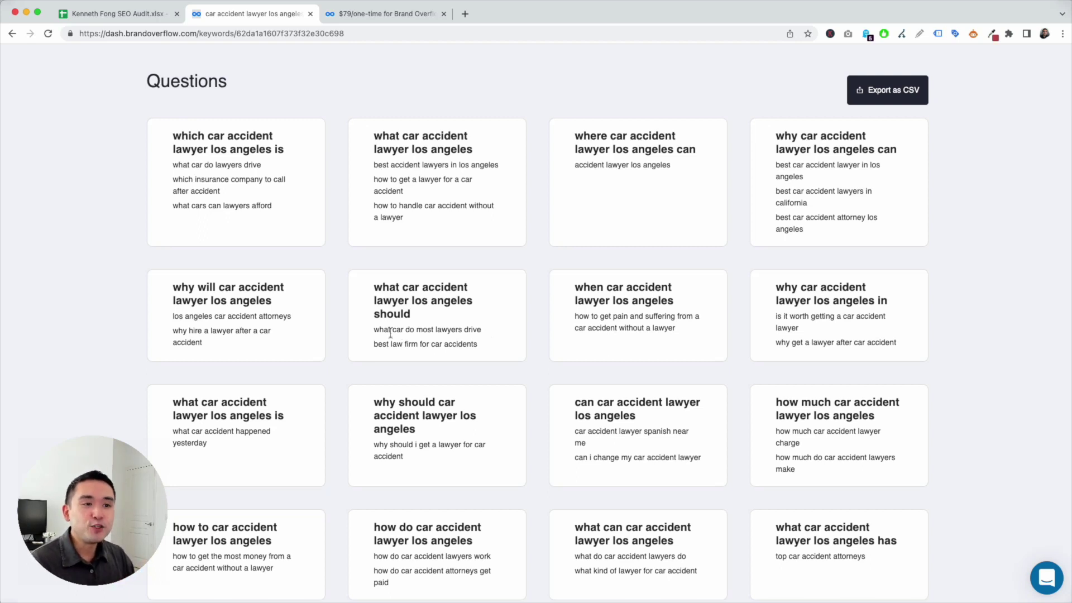
drag(383, 329, 450, 342)
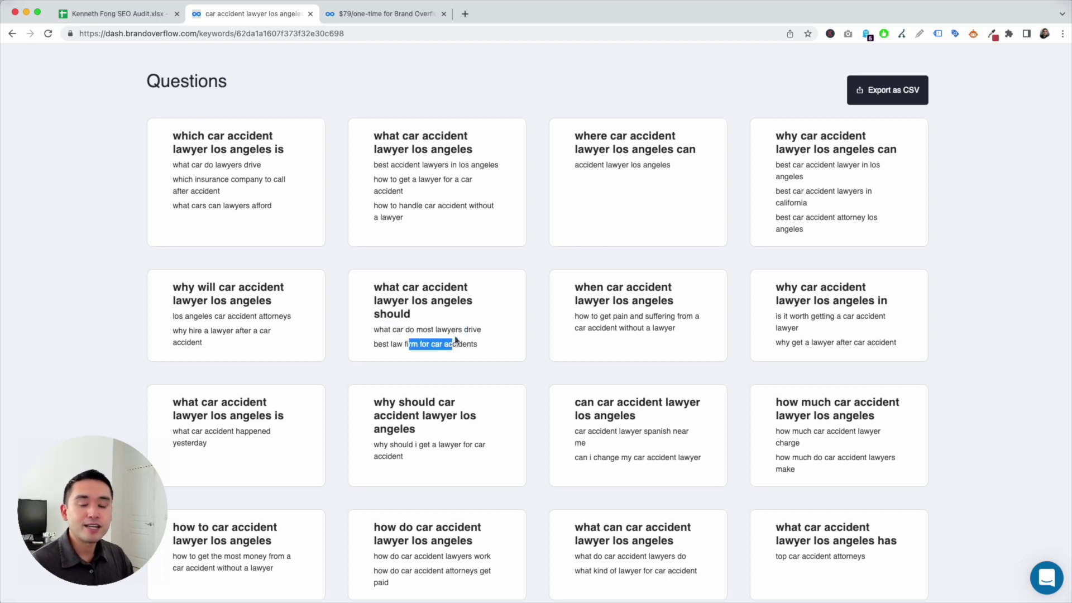
scroll(457, 338, up, 5)
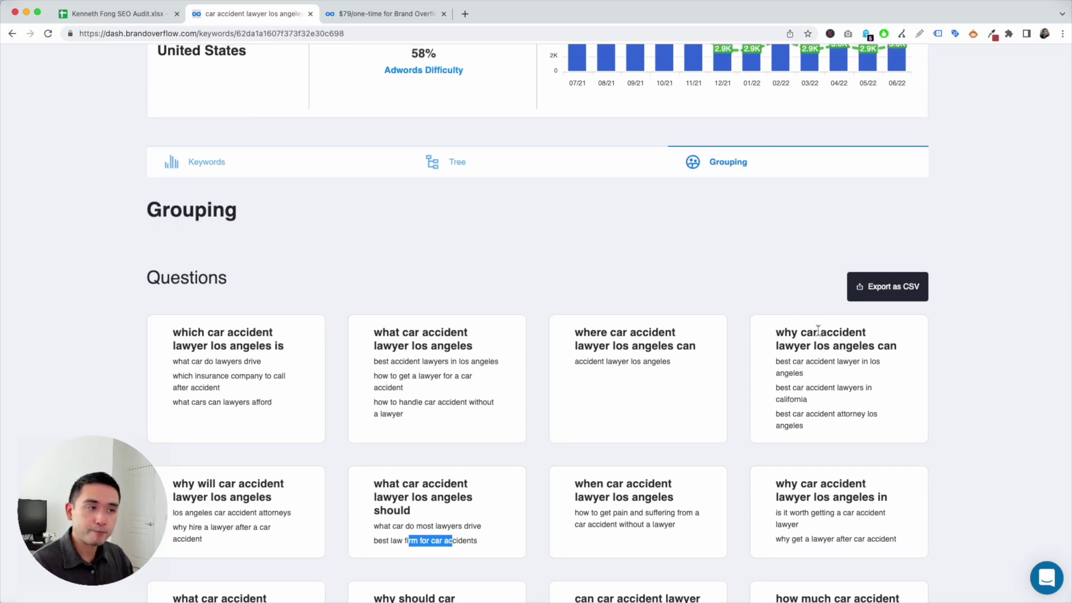
scroll(813, 324, up, 5)
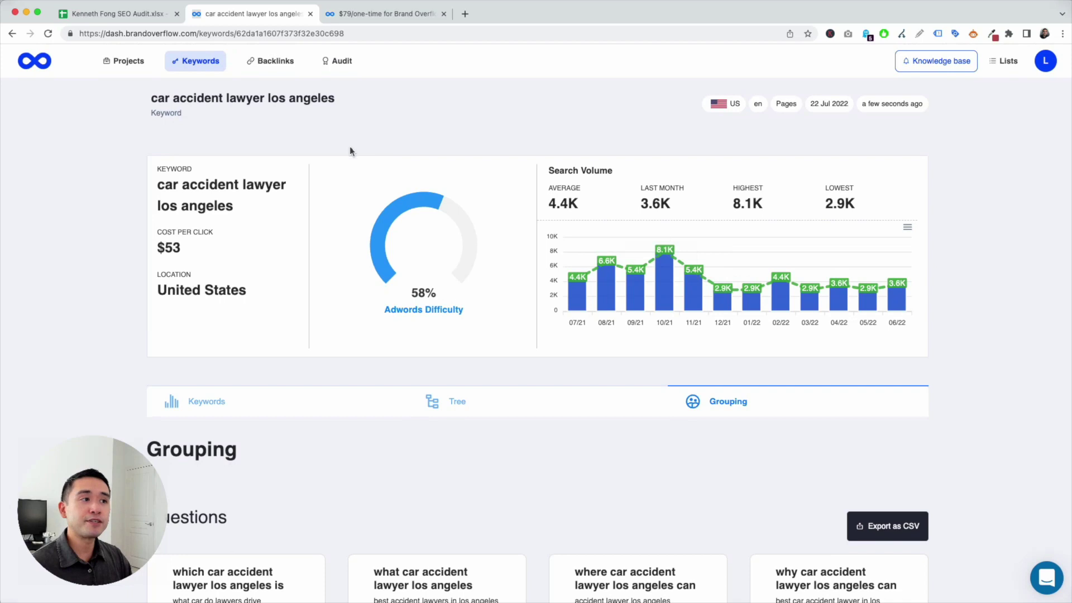
click(281, 66)
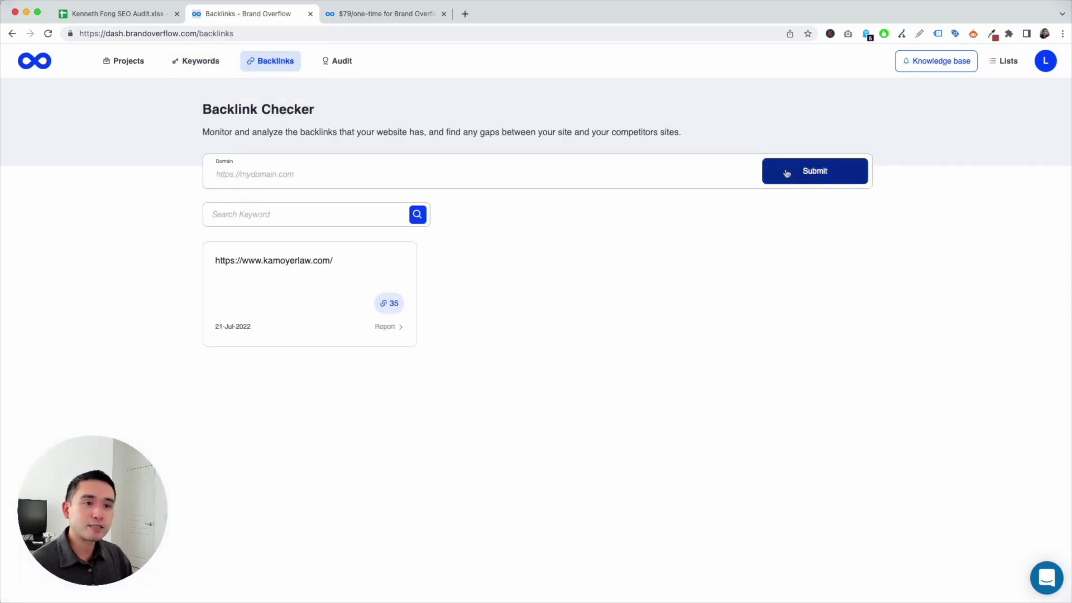
click(248, 292)
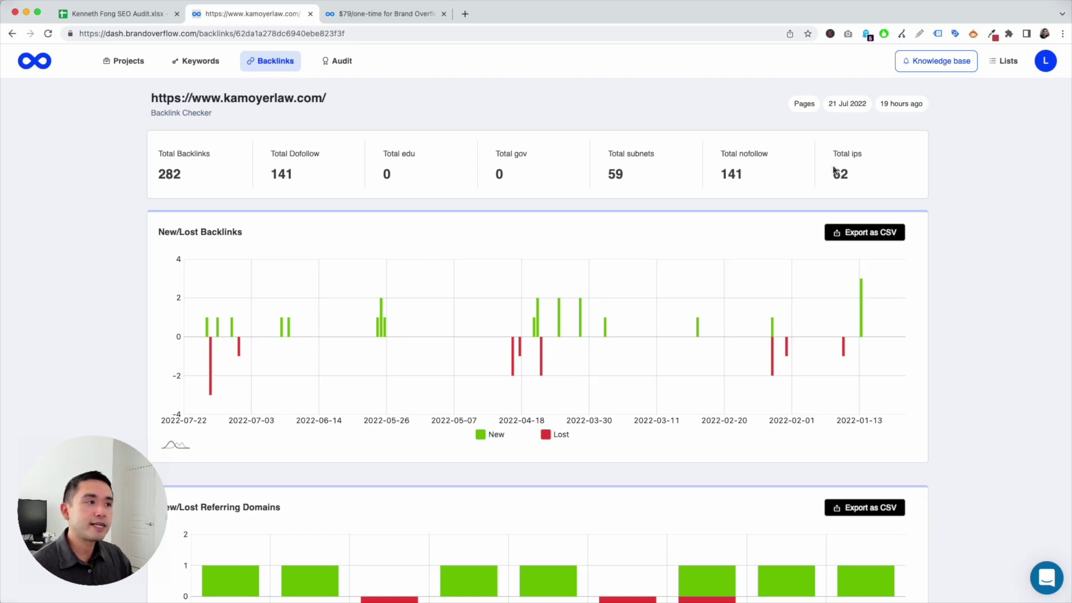
Zoom the New/Lost Backlinks chart in around February 2022 and inspect its new and lost backlinks
scroll(443, 196, down, 1)
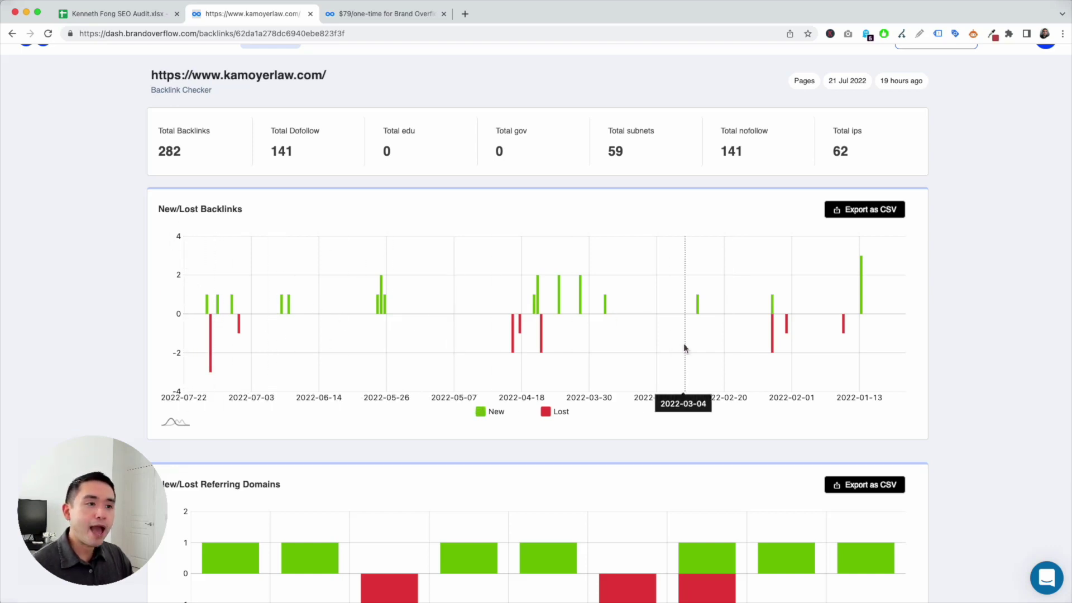
scroll(806, 329, up, 5)
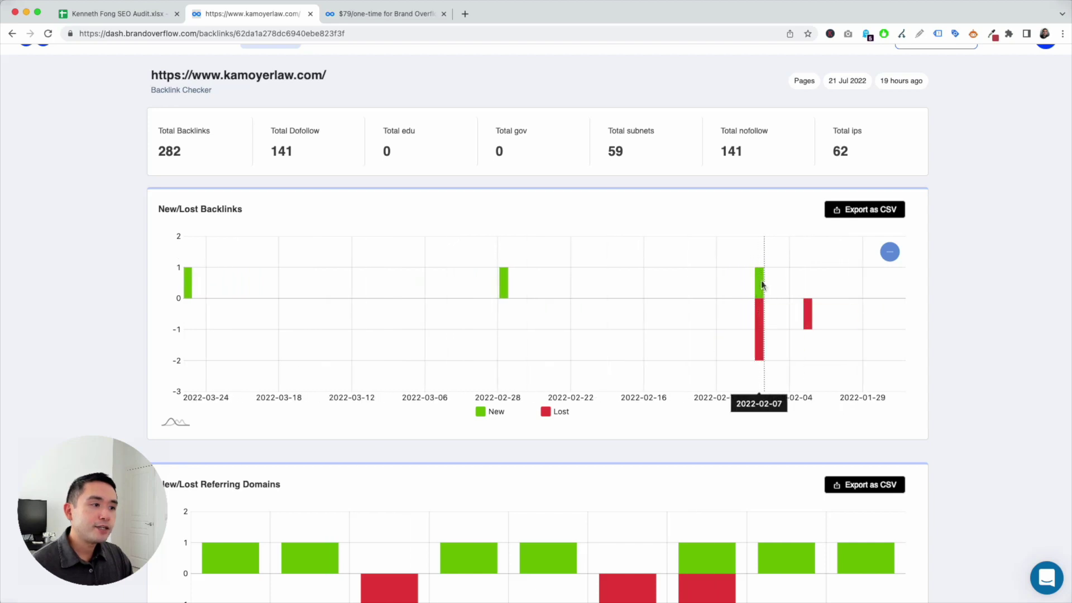
mouse_move(758, 284)
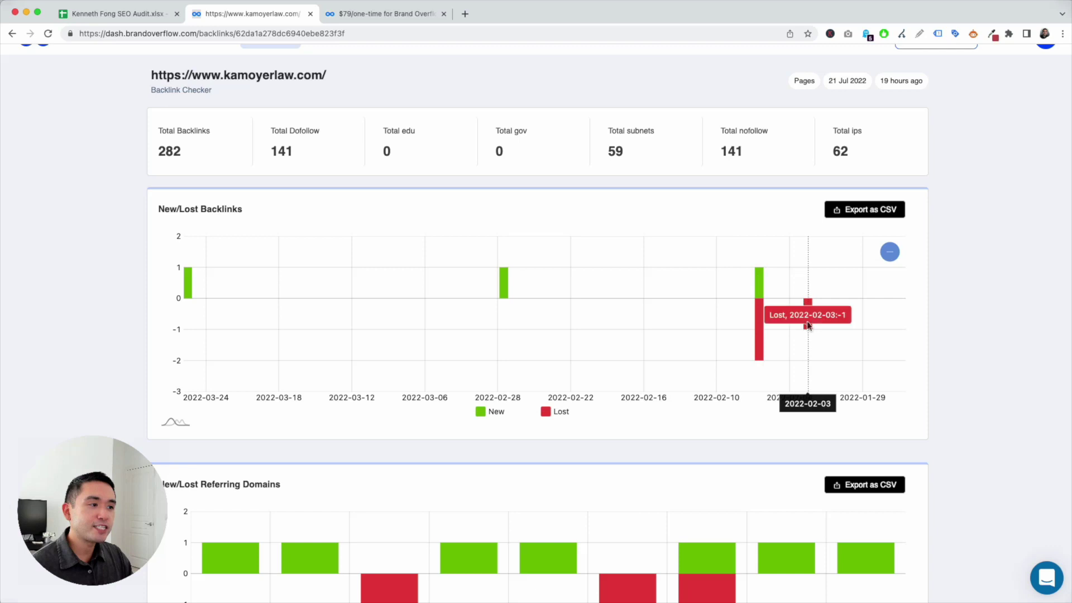
scroll(780, 323, down, 2)
scroll(780, 323, down, 2)
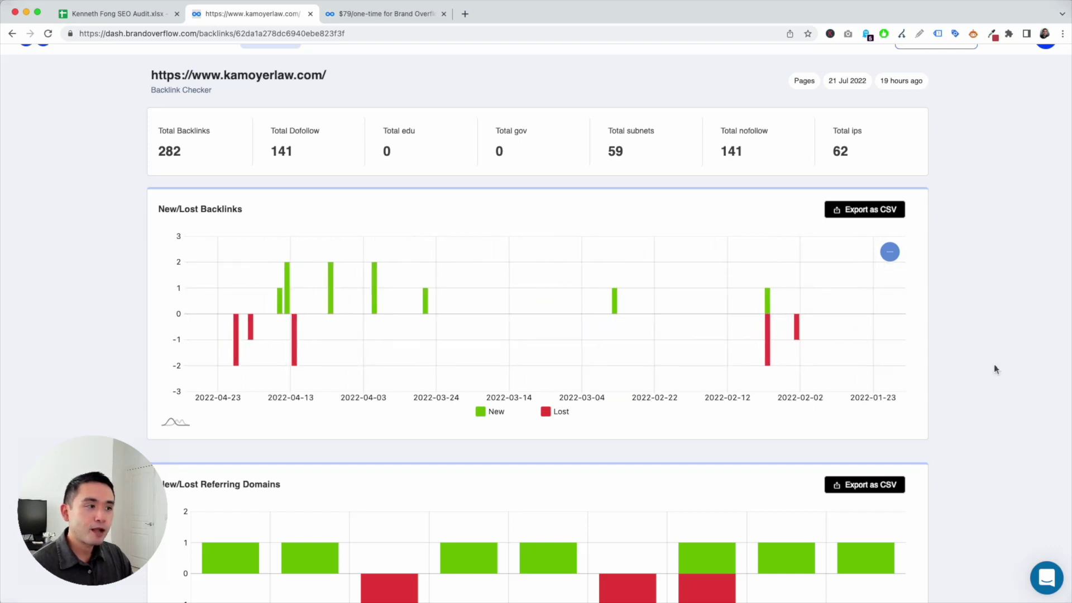
Examine the New/Lost Referring Domains chart, the recent and top referring domain tables and the Backlinks table
scroll(967, 352, down, 5)
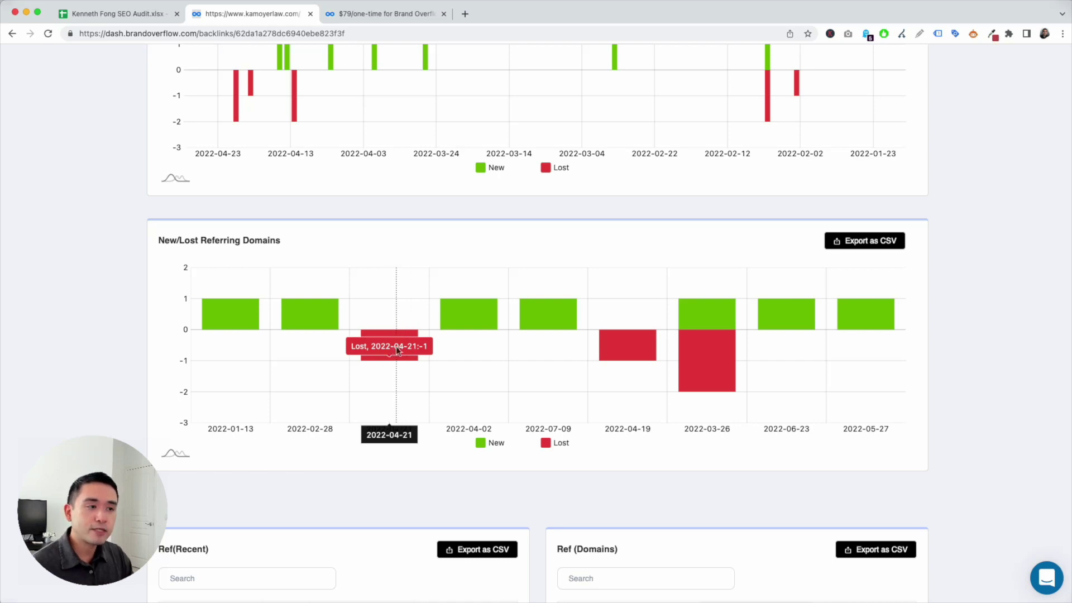
scroll(515, 484, down, 5)
scroll(551, 447, down, 8)
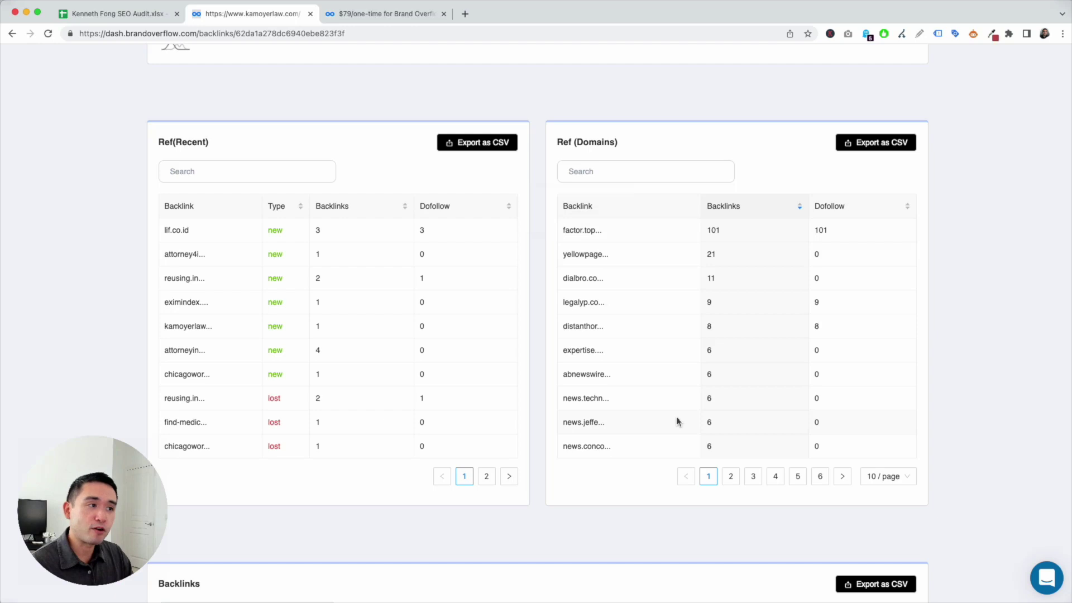
scroll(638, 244, down, 9)
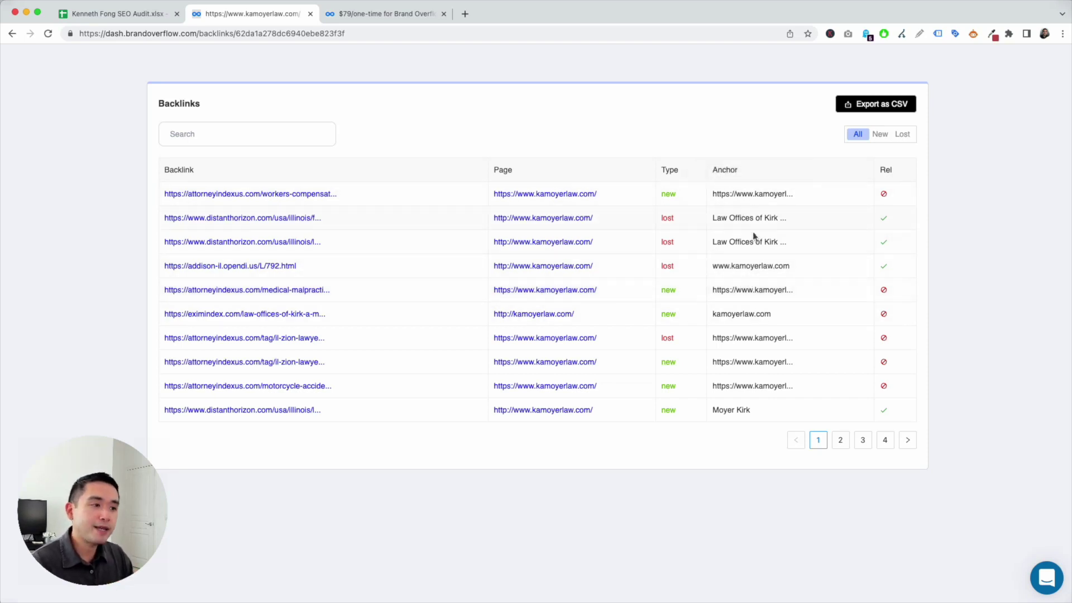
Open the SEO Audit section and highlight the page limit for a new audit
scroll(743, 346, up, 20)
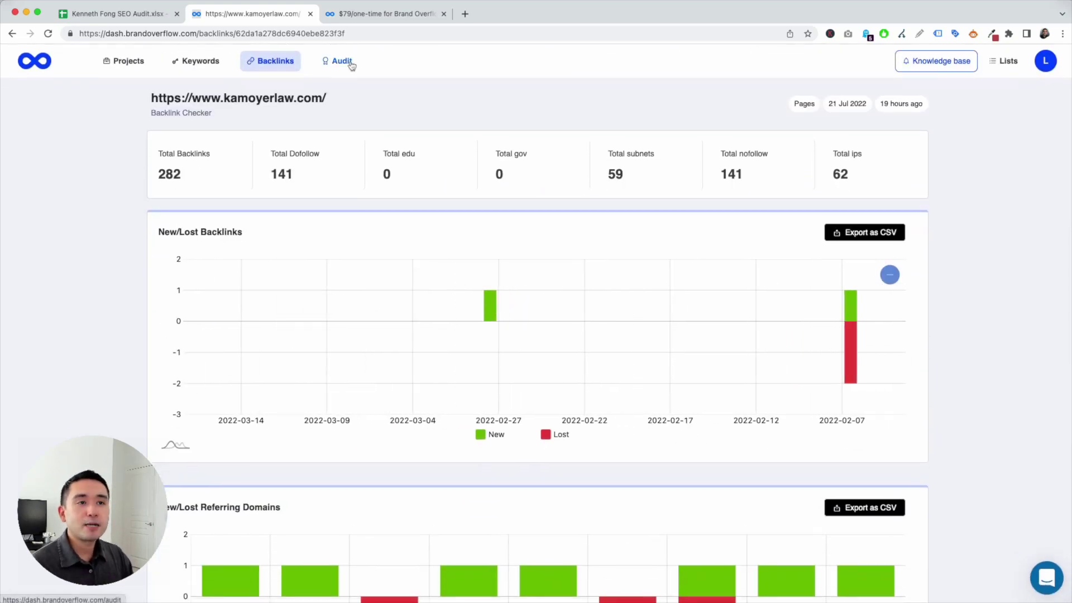
click(351, 65)
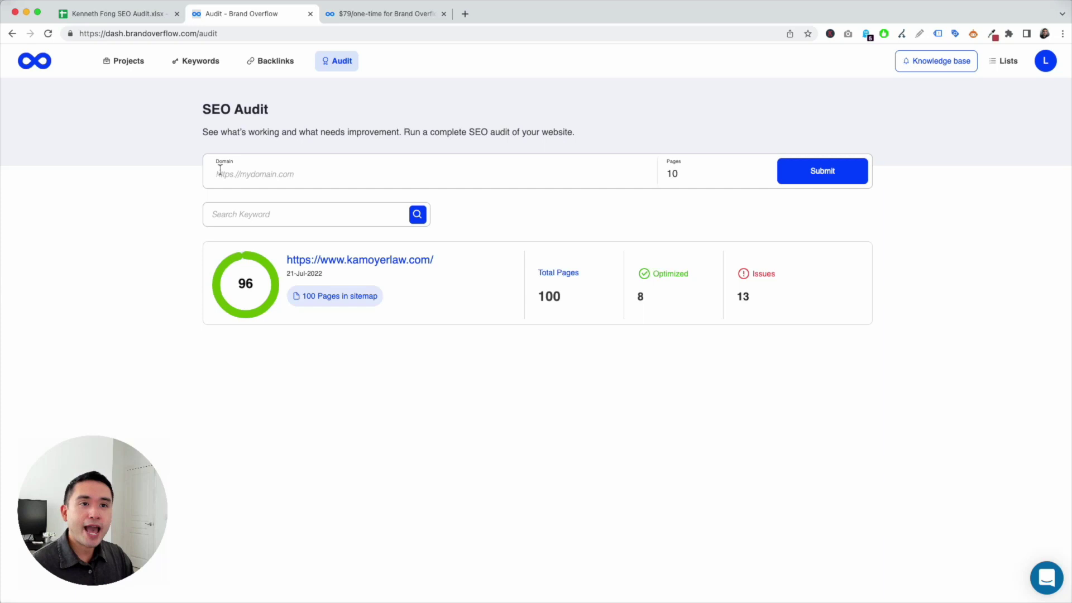
drag(685, 176, 657, 175)
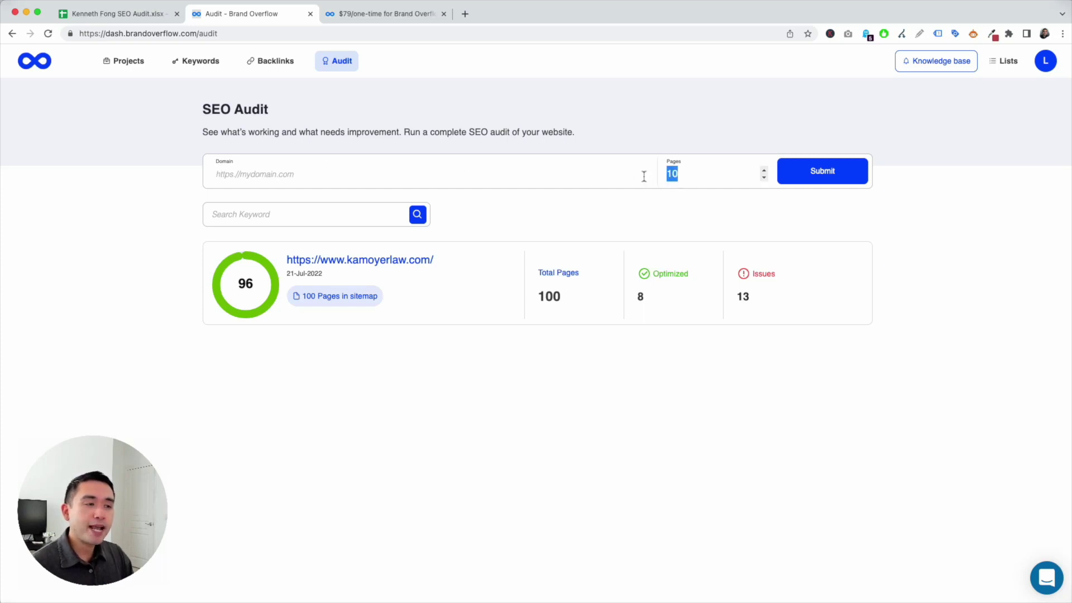
click(672, 173)
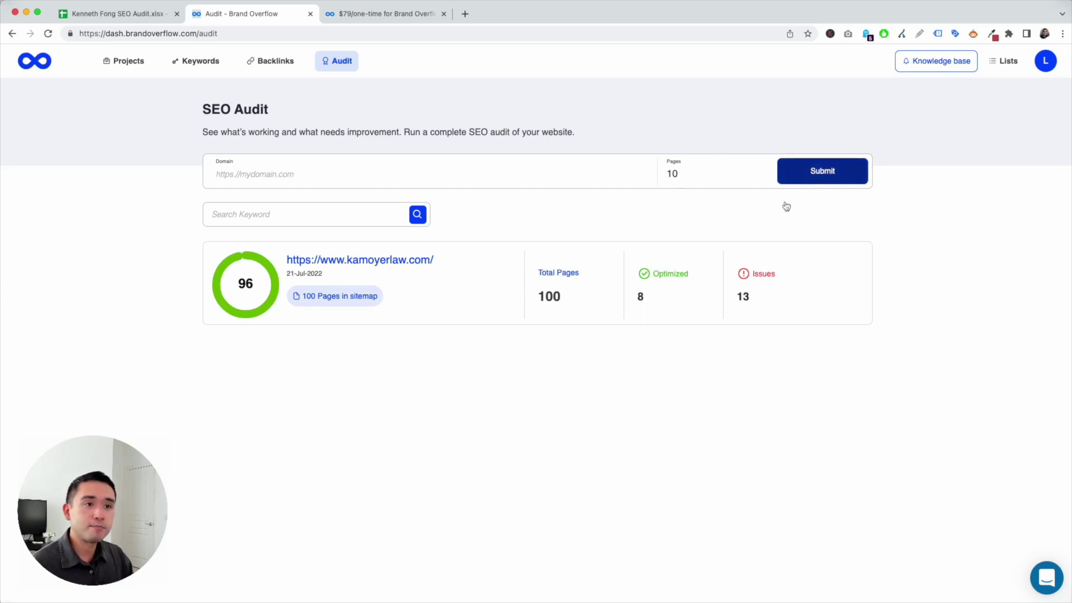
click(405, 266)
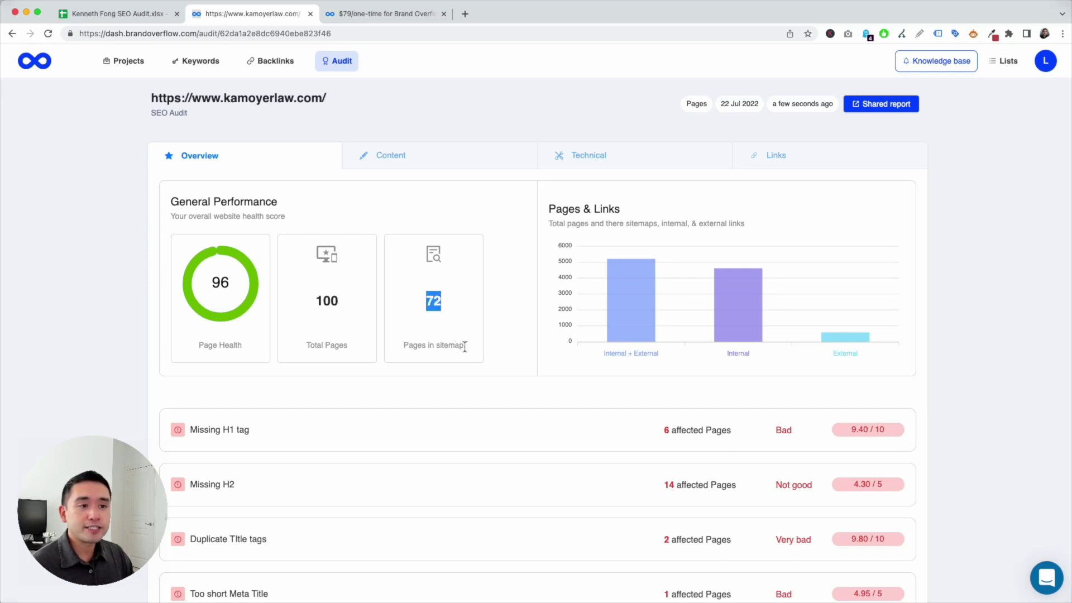
drag(455, 296, 403, 298)
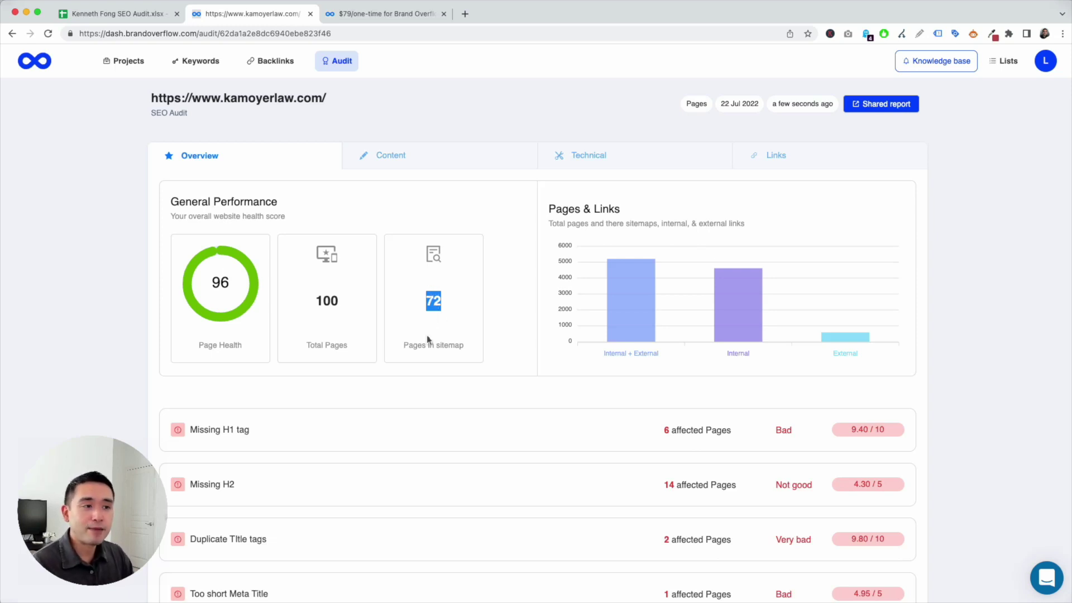
drag(549, 208, 639, 211)
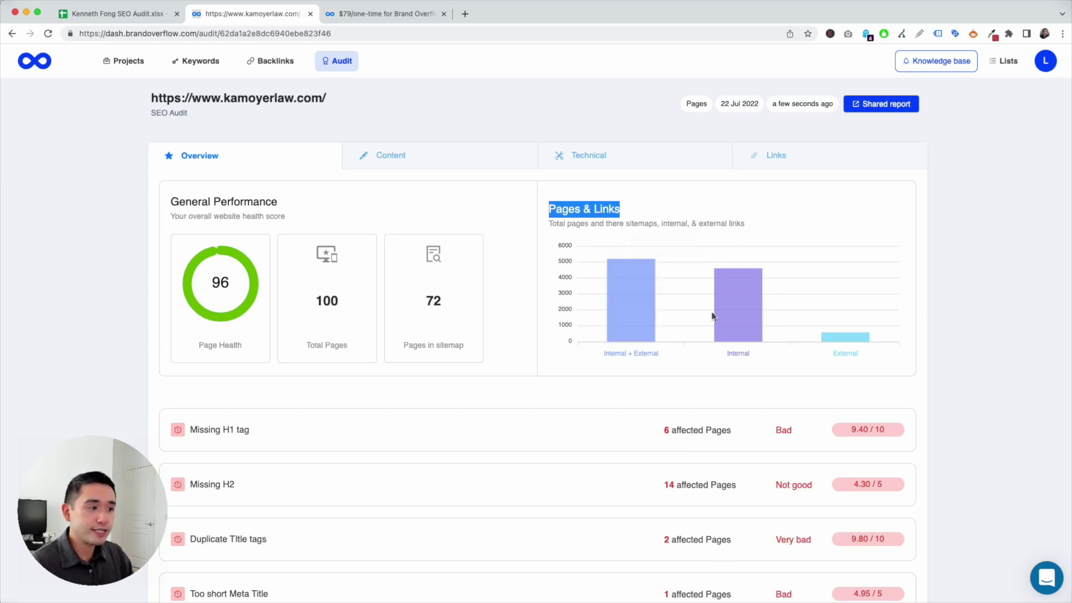
Examine the audit overview's issue list, including affected pages and scores, down to the Site Structure table
scroll(581, 313, down, 2)
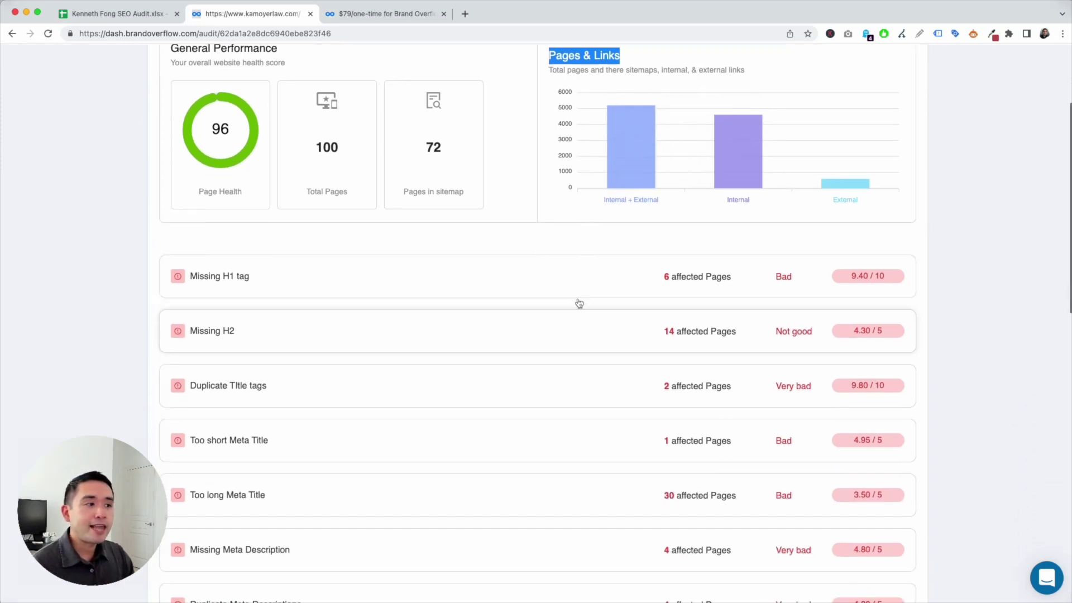
scroll(579, 304, down, 2)
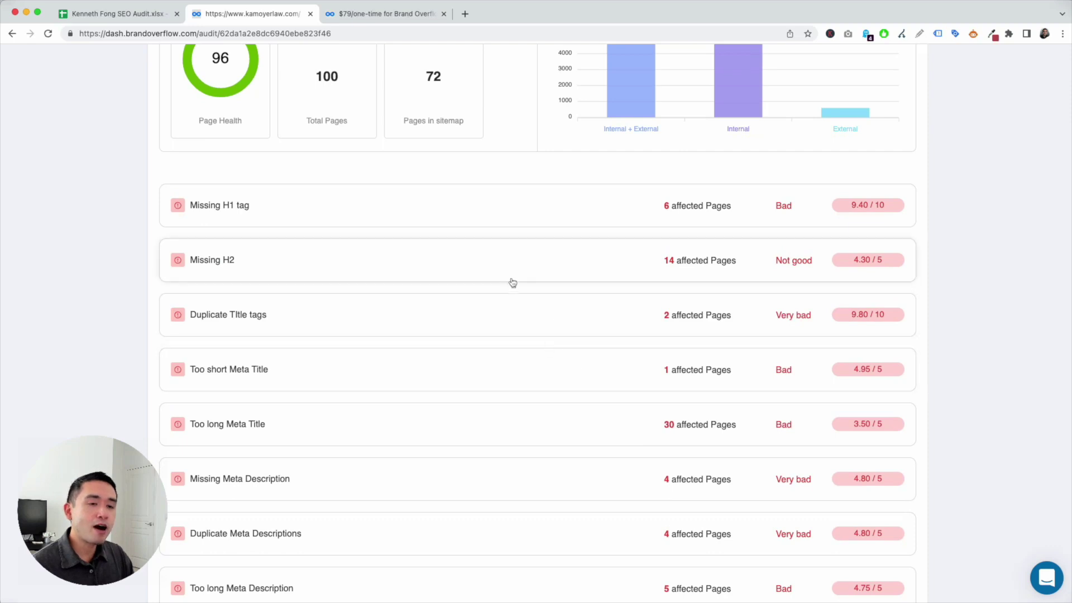
scroll(502, 302, down, 3)
scroll(458, 282, down, 4)
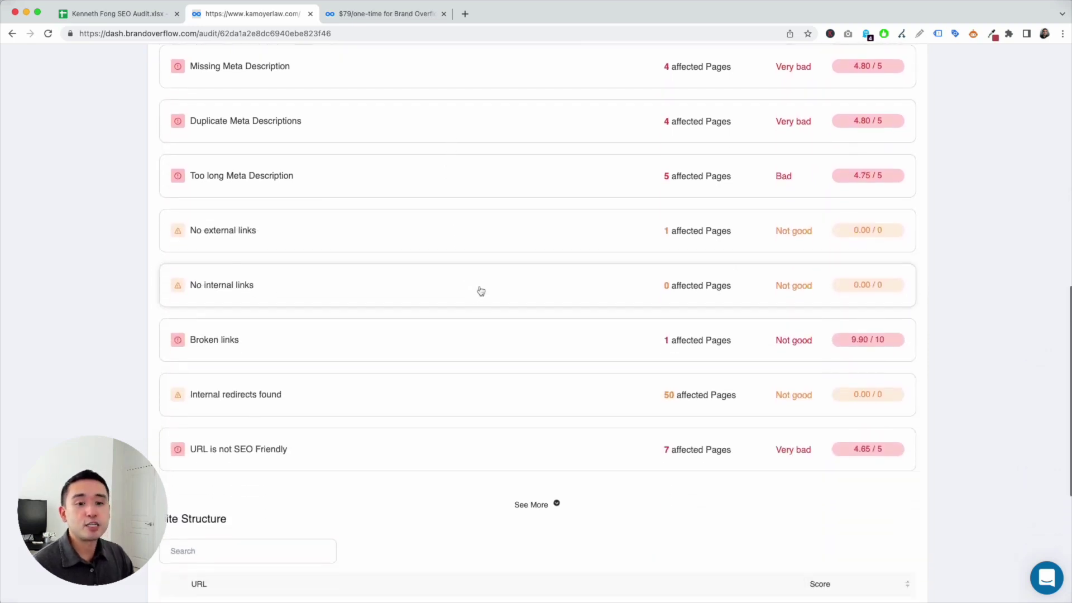
scroll(485, 299, up, 6)
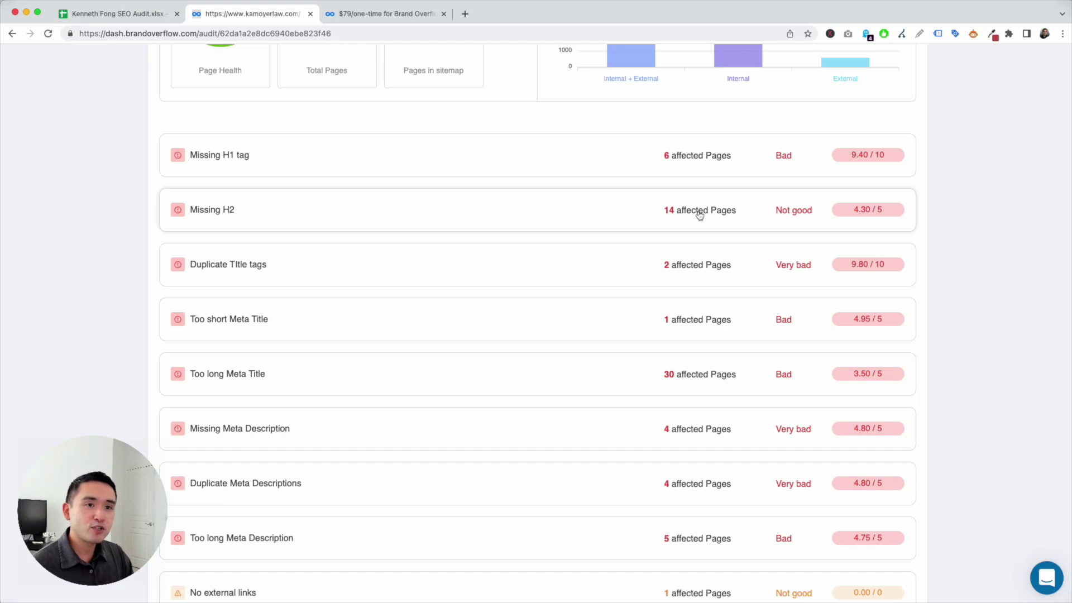
scroll(438, 280, down, 10)
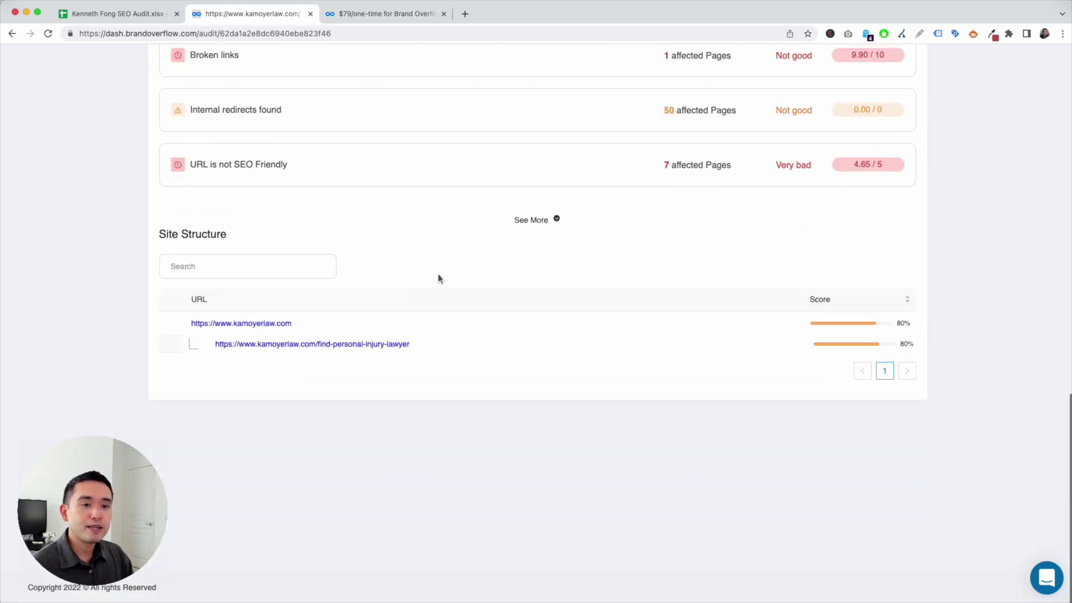
Expand the Missing H1 tag issue and highlight its explanation and recommended fix
scroll(437, 273, up, 15)
click(357, 222)
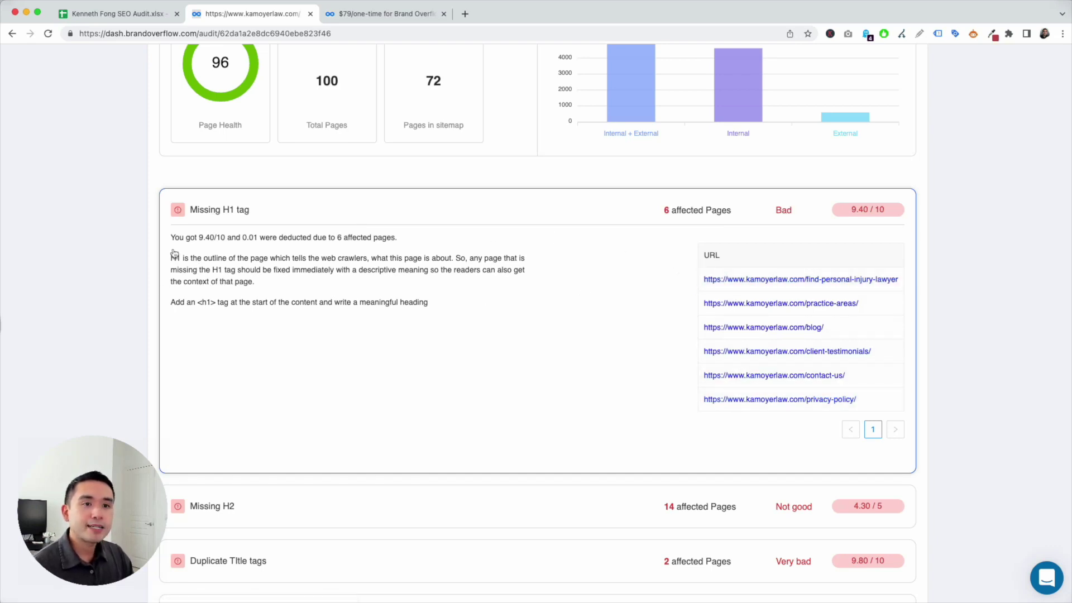
drag(171, 257, 422, 304)
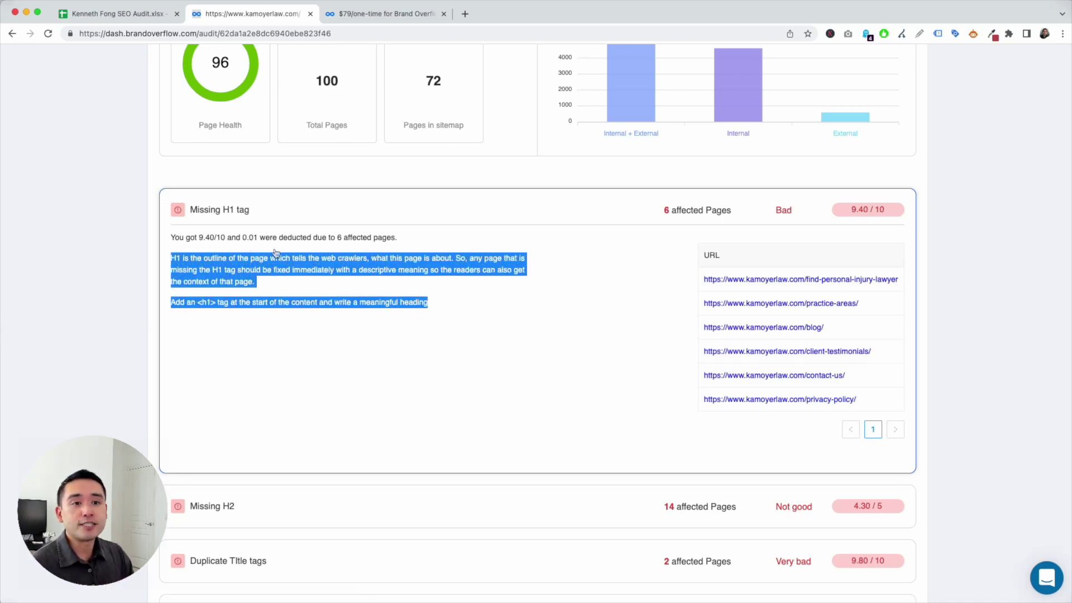
scroll(282, 257, down, 2)
scroll(285, 259, up, 5)
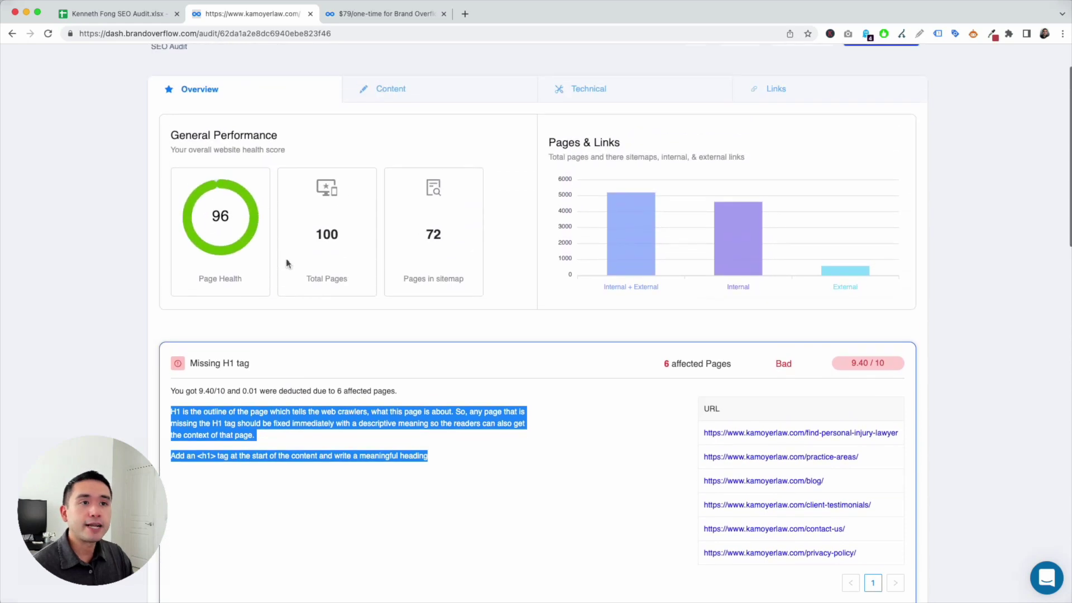
Open the audit's Content report and review the page title, meta description and heading issues
click(373, 184)
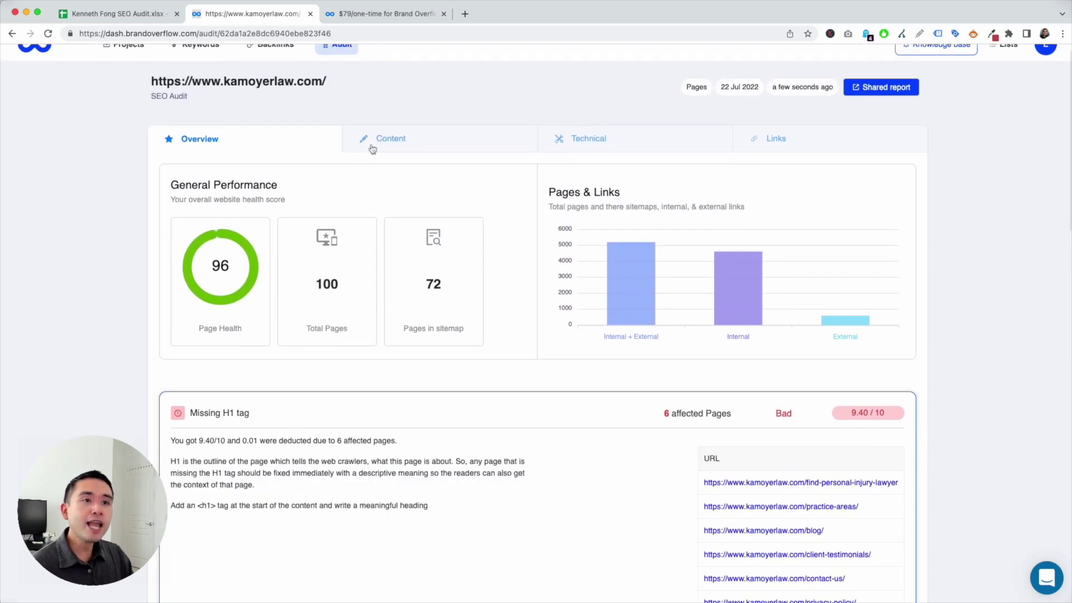
click(412, 148)
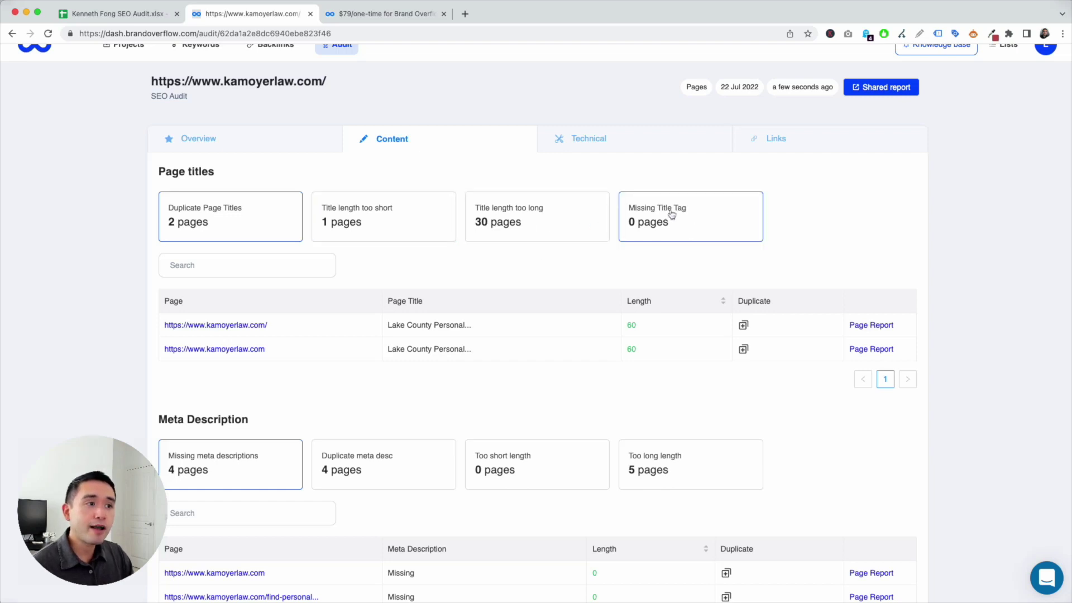
scroll(635, 253, down, 4)
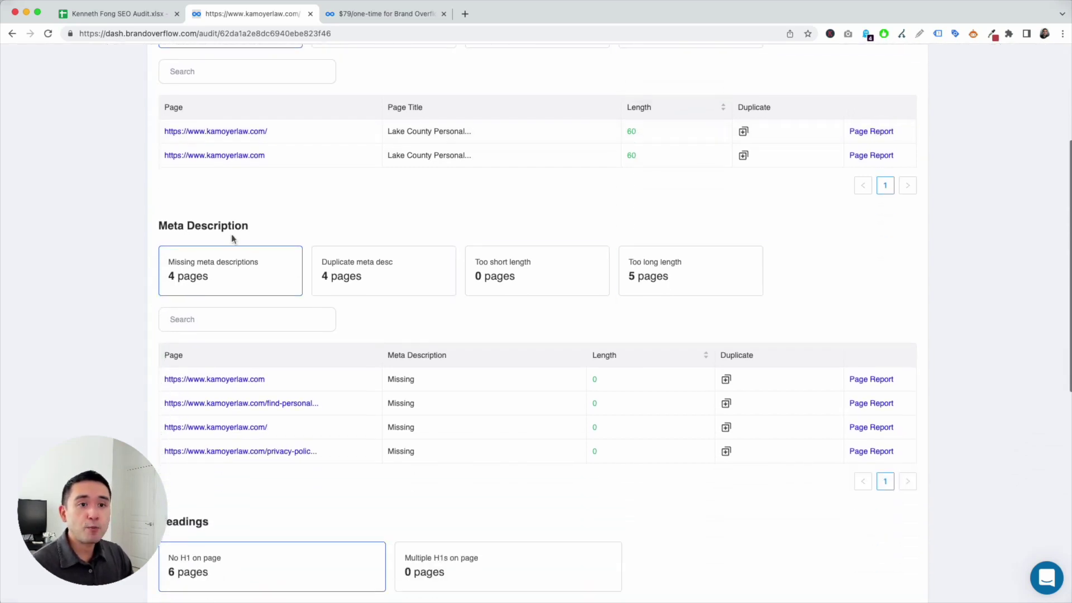
scroll(357, 323, down, 10)
scroll(332, 265, up, 14)
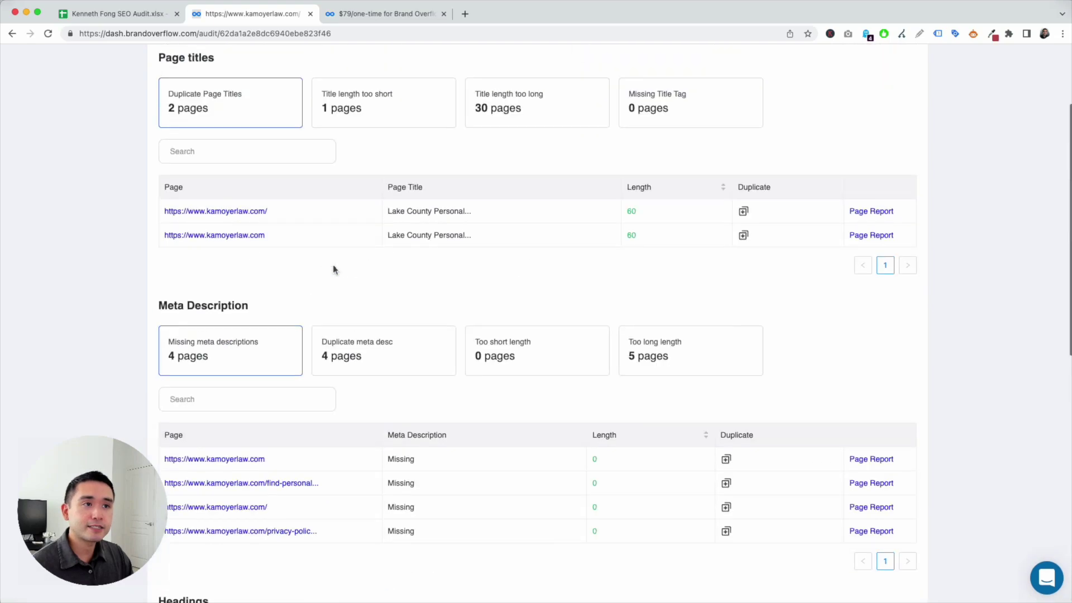
Open the audit's Technical report, highlight the Indexation heading and review the indexability and Sitemaps tables
click(575, 160)
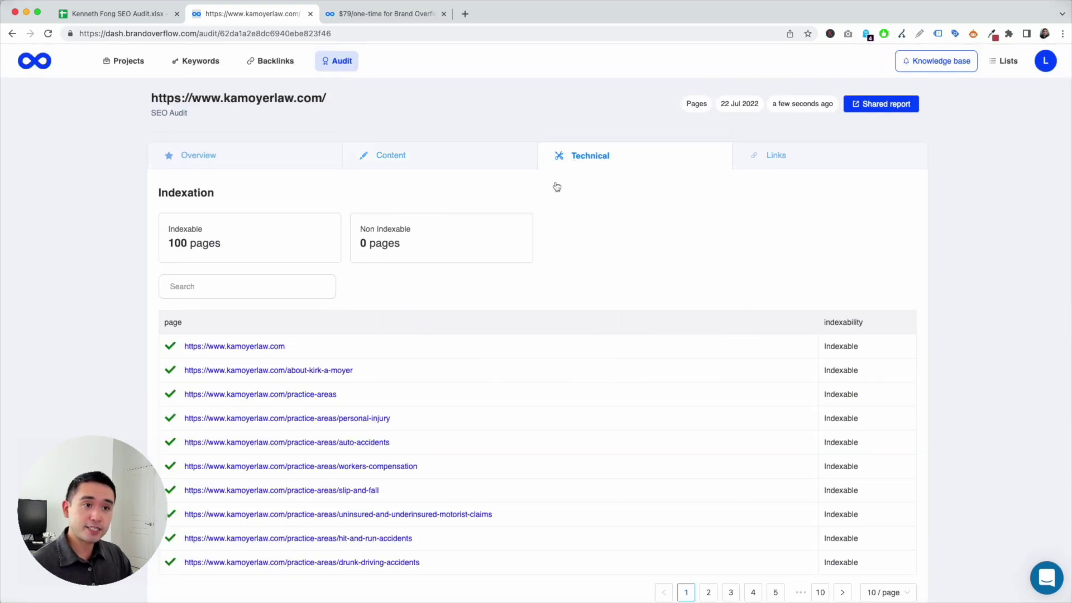
drag(160, 194, 238, 195)
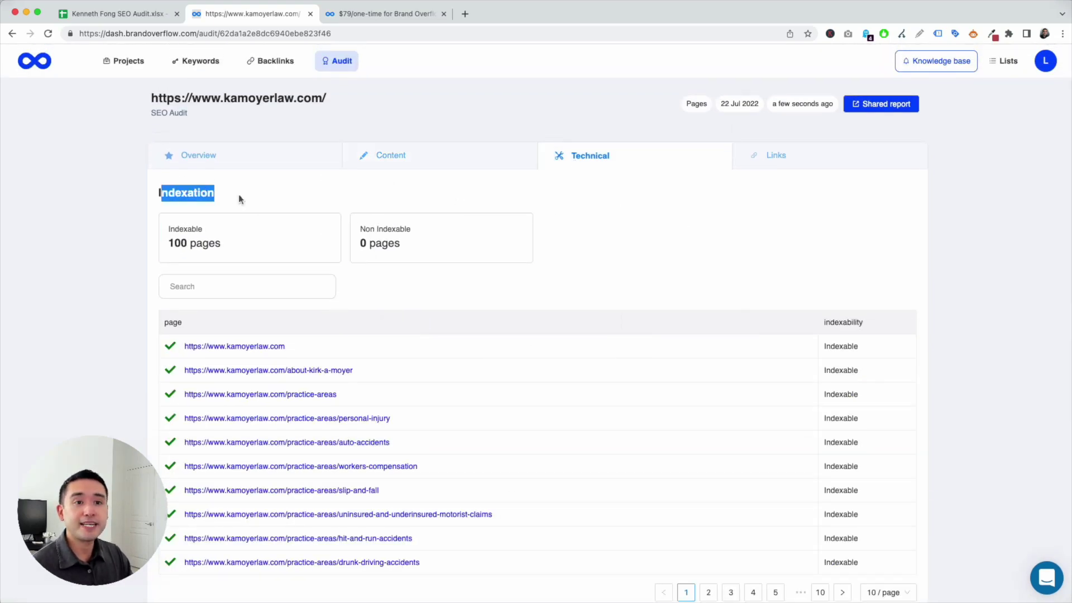
scroll(273, 218, down, 1)
scroll(413, 214, down, 6)
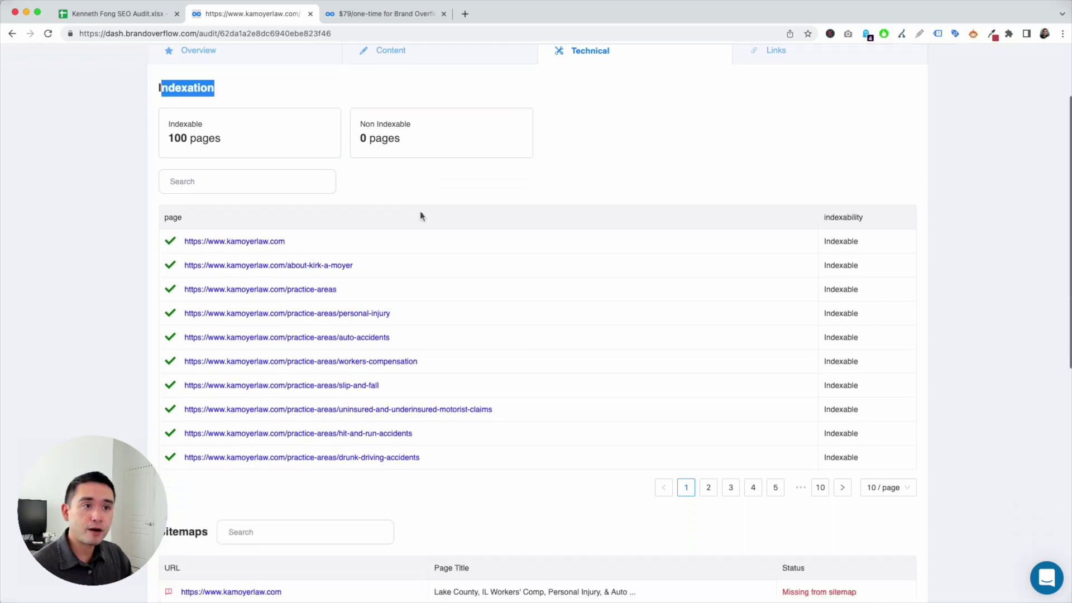
scroll(334, 381, down, 4)
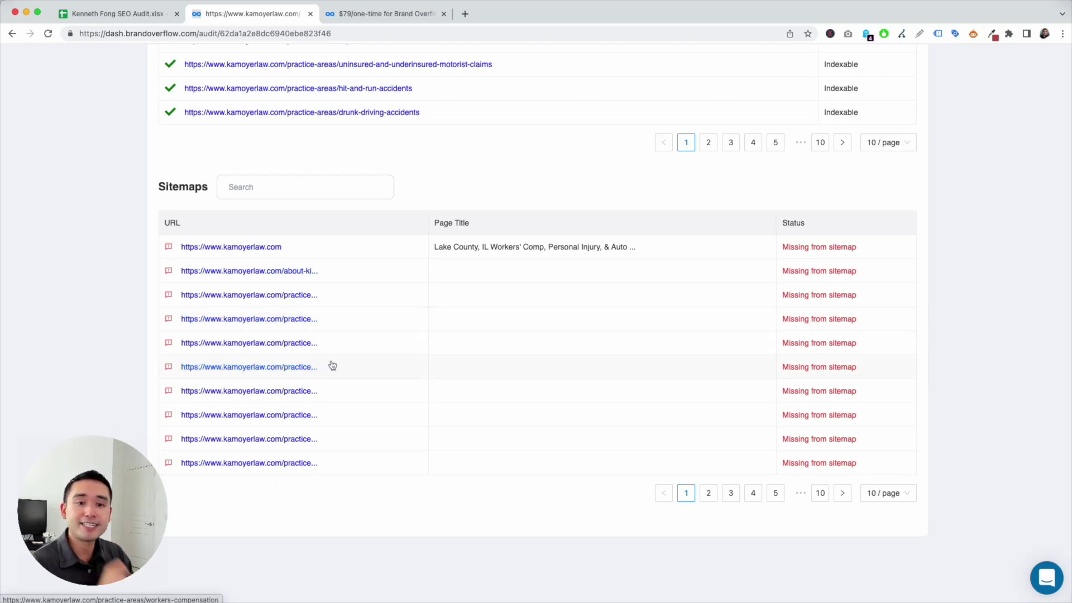
scroll(344, 370, up, 10)
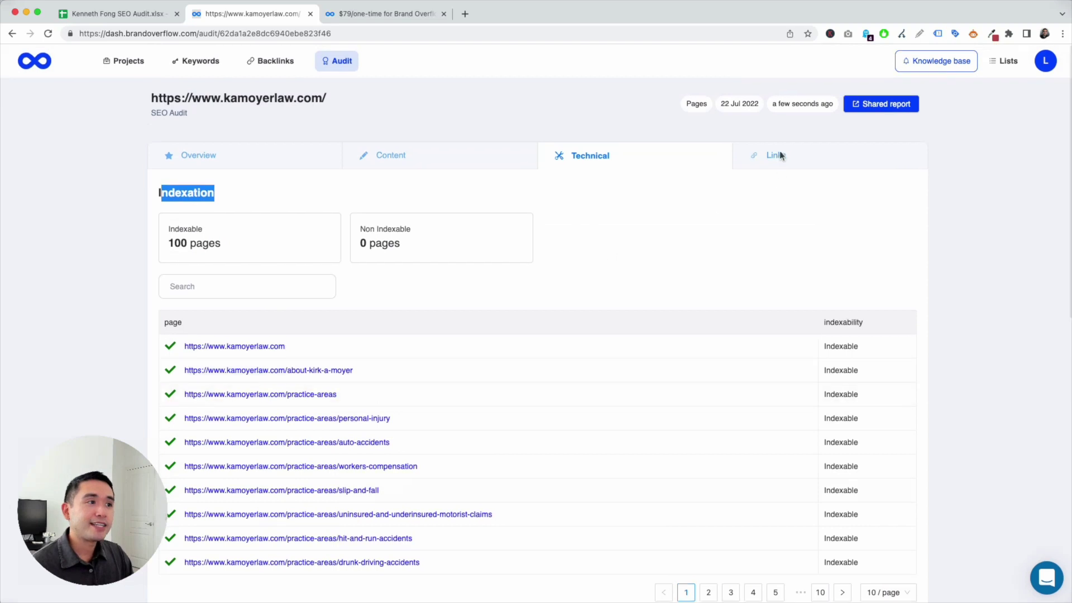
Open the audit's Links report, review the Broken Links table and highlight the Internal Link Report heading
click(782, 155)
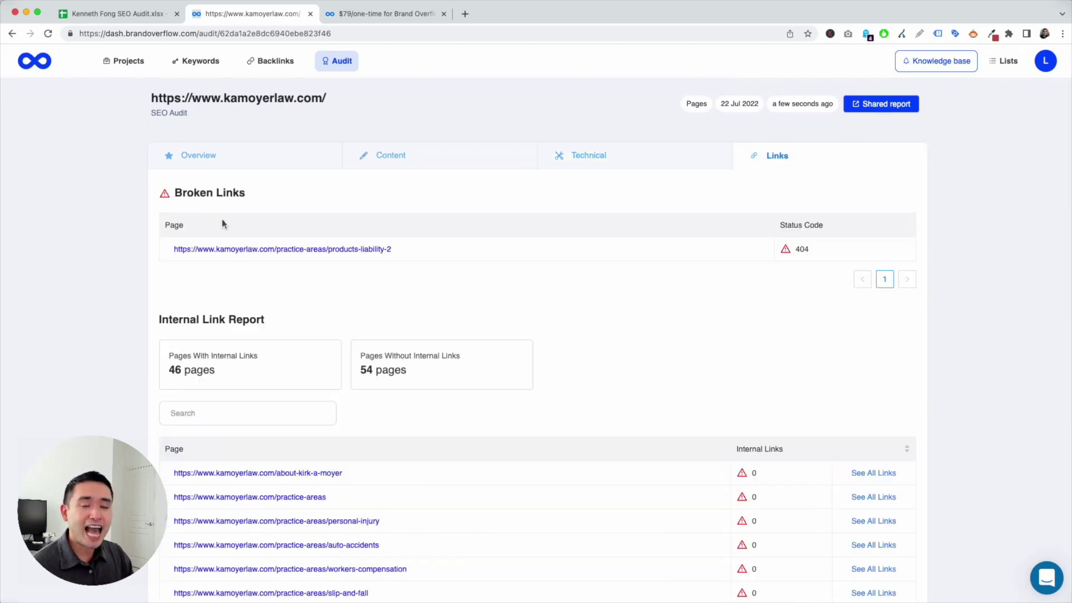
scroll(428, 241, down, 3)
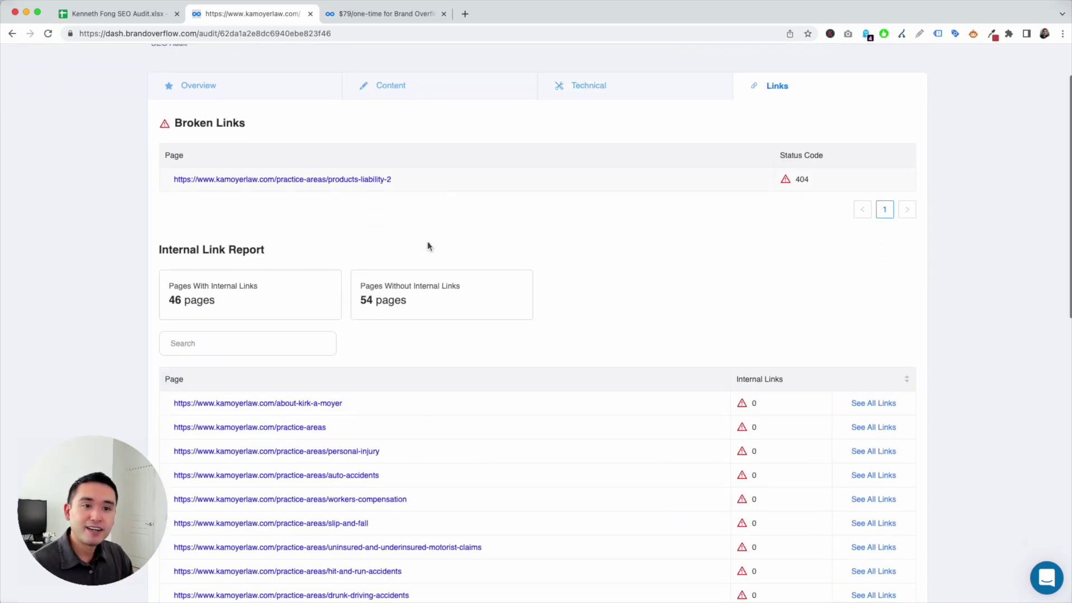
drag(168, 213, 314, 213)
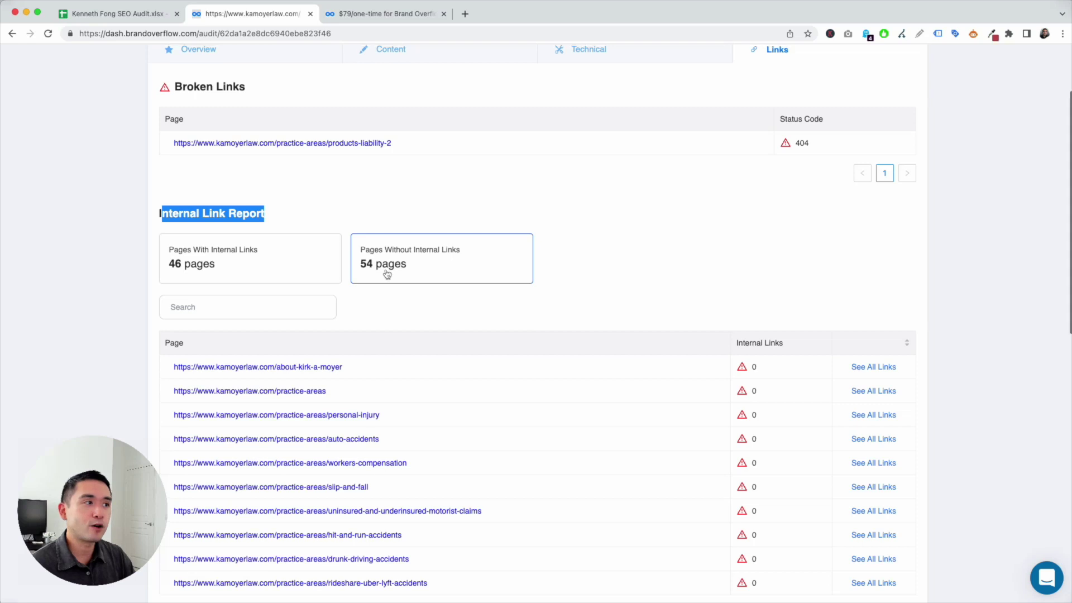
scroll(387, 274, up, 3)
Return to the audit overview and examine the list of issues with their affected pages and scores
click(291, 155)
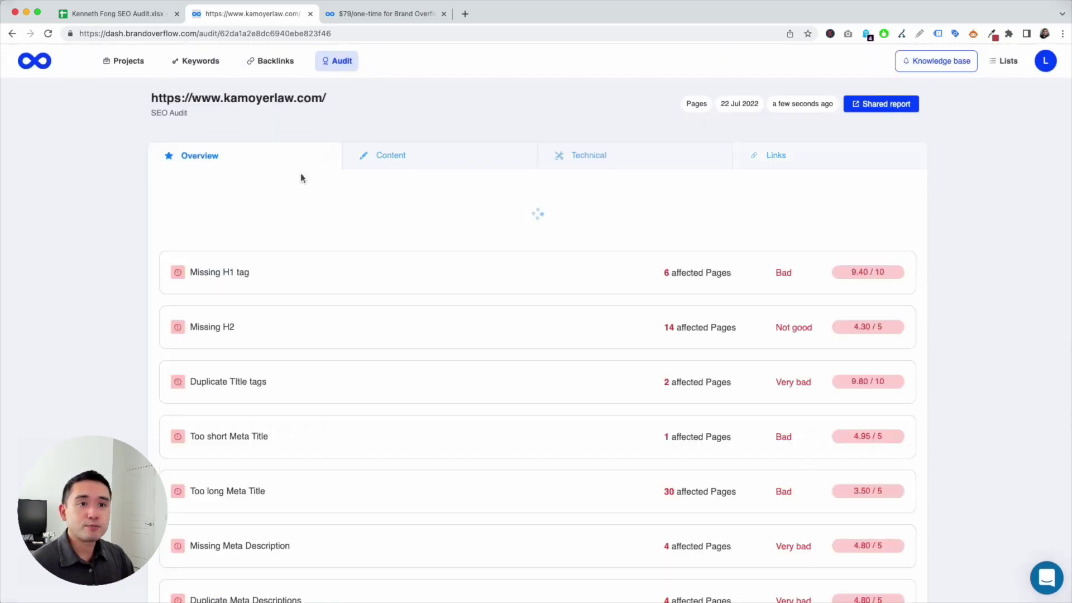
scroll(335, 365, down, 4)
scroll(339, 364, down, 8)
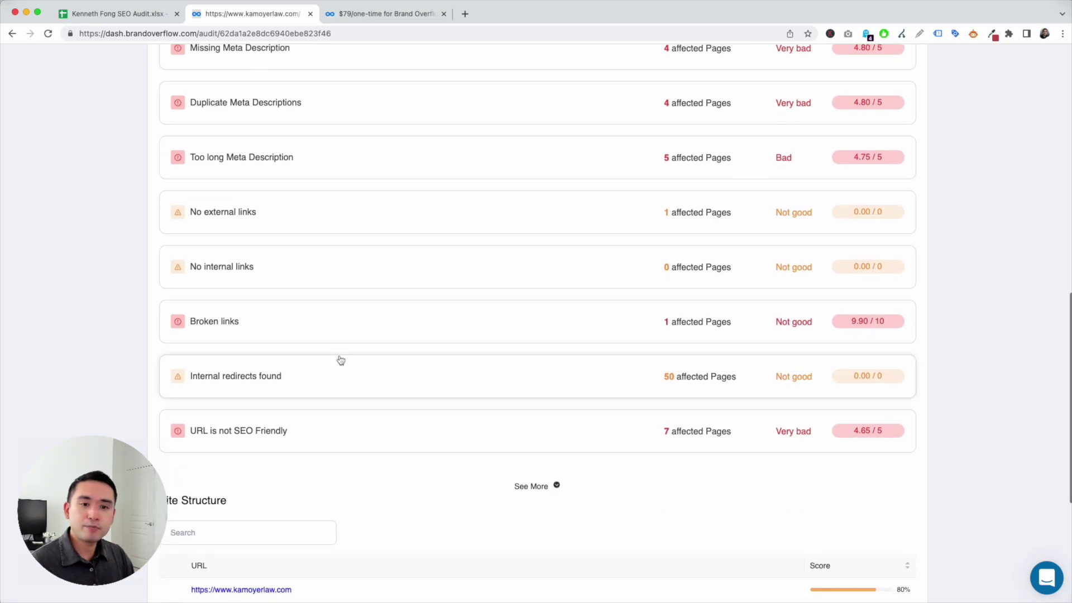
scroll(341, 363, up, 2)
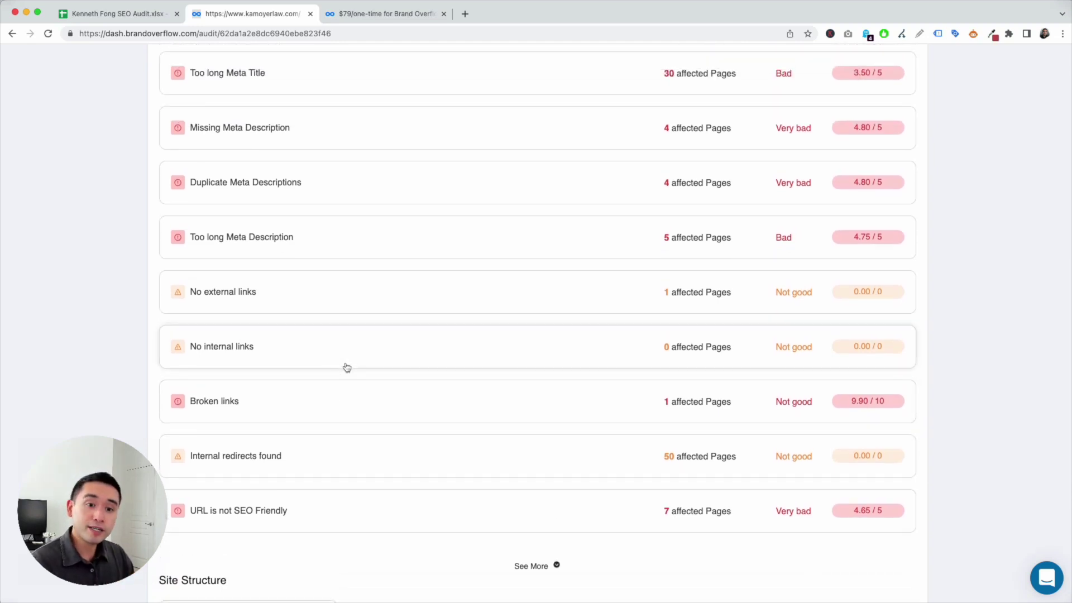
scroll(346, 367, up, 6)
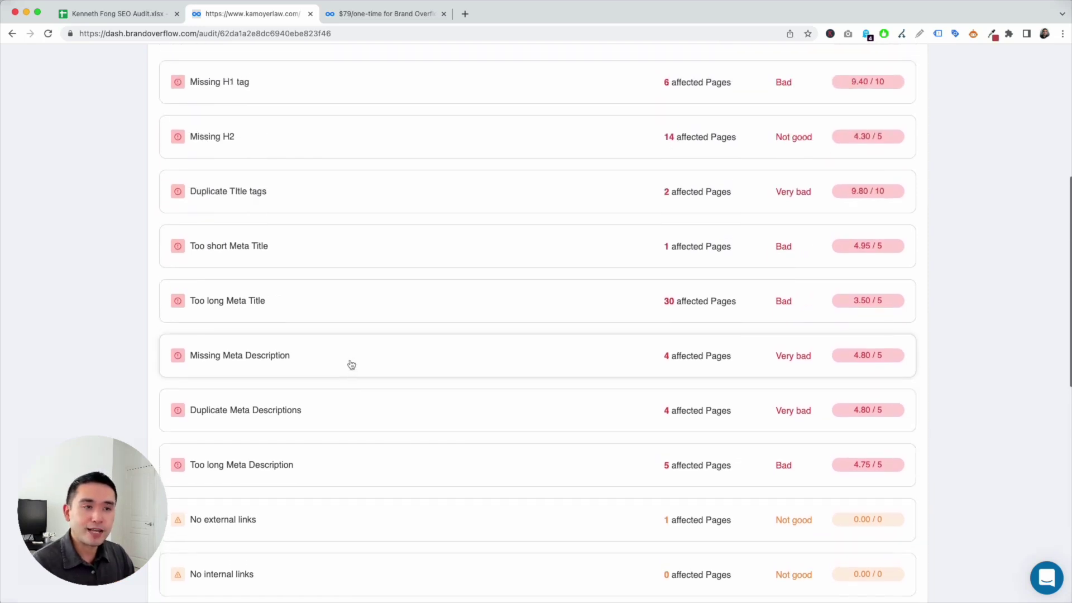
scroll(350, 366, up, 5)
scroll(357, 361, down, 3)
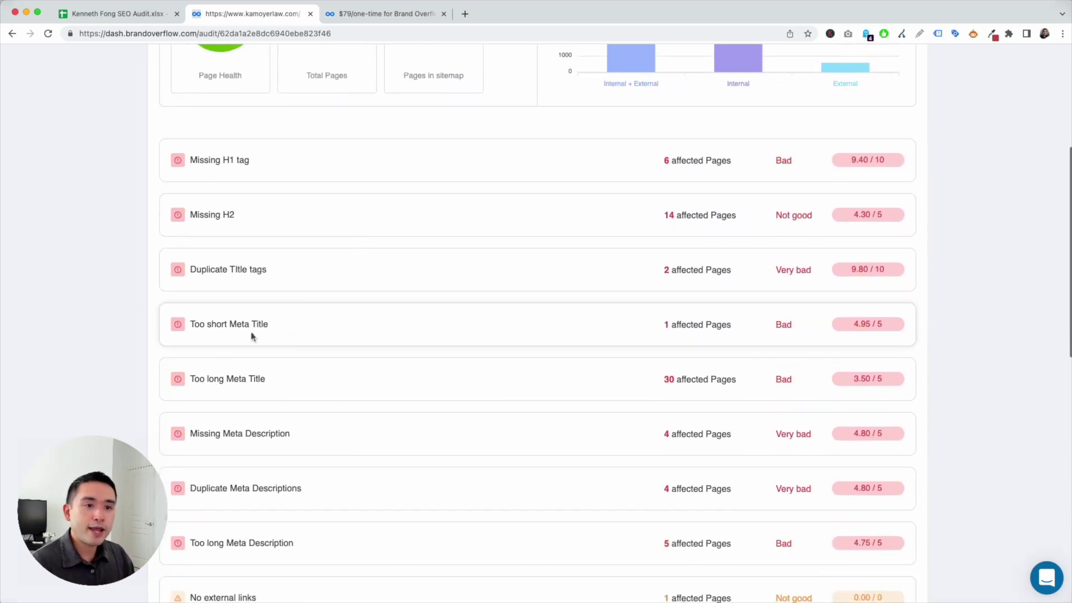
scroll(272, 329, down, 1)
scroll(333, 450, up, 5)
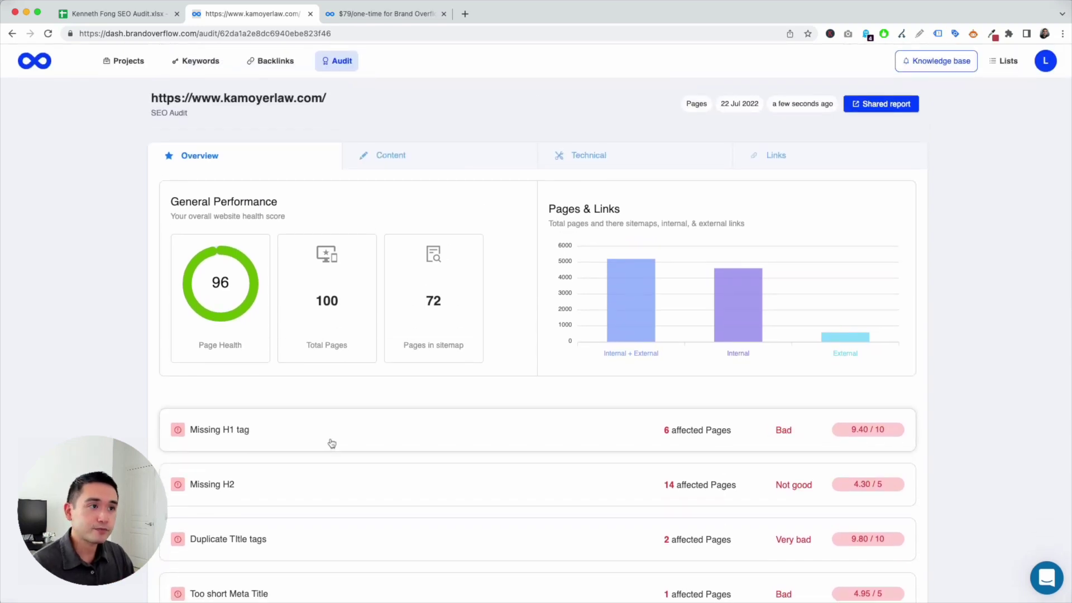
Revisit the Projects, Keyword Tool, SEO Audit and Backlink Checker sections, ending on the Keyword Tool
click(116, 62)
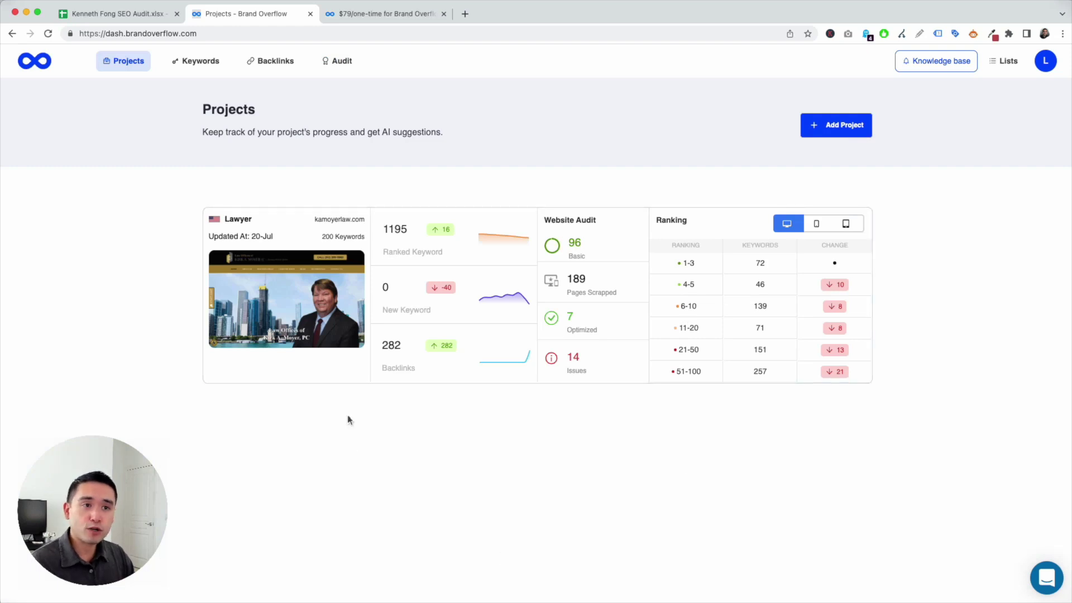
click(201, 63)
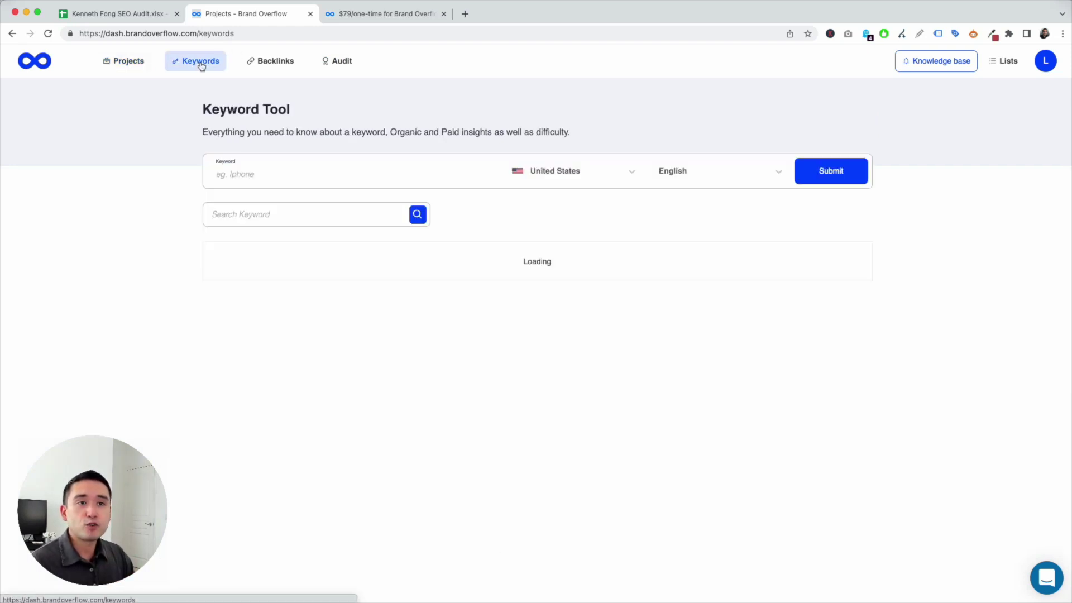
click(335, 64)
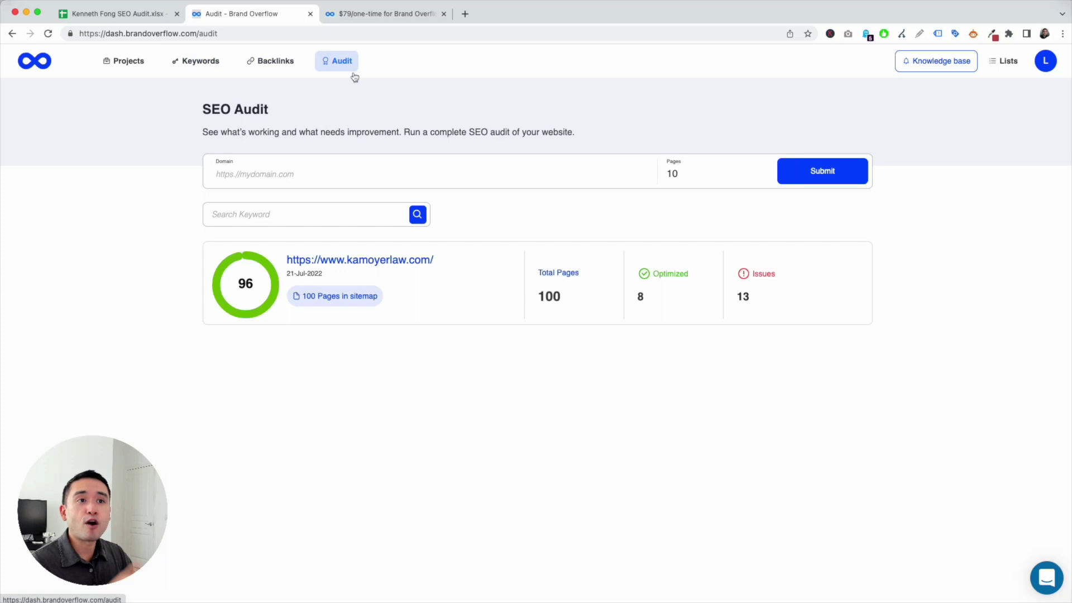
click(266, 63)
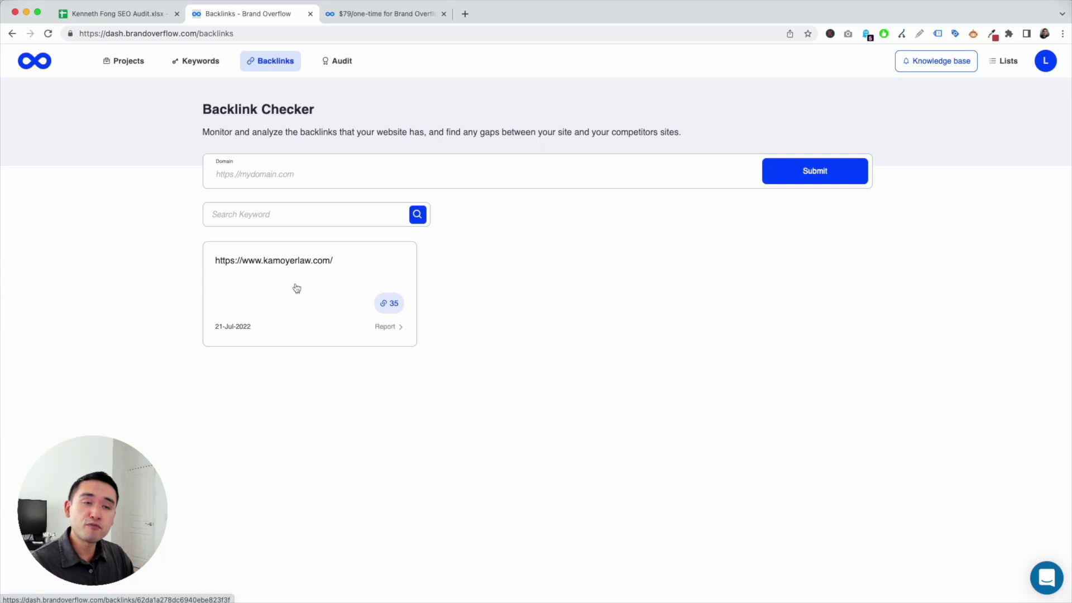
click(195, 67)
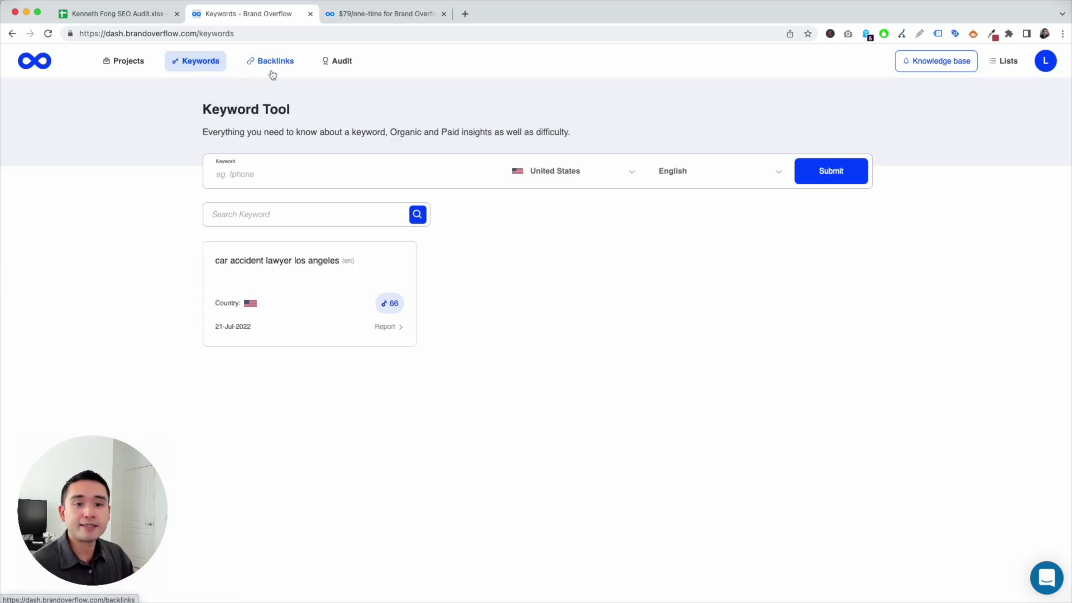
Switch to the Brand Overflow lifetime pricing page and highlight the Stack-1 plan's tracked keywords limit
click(326, 16)
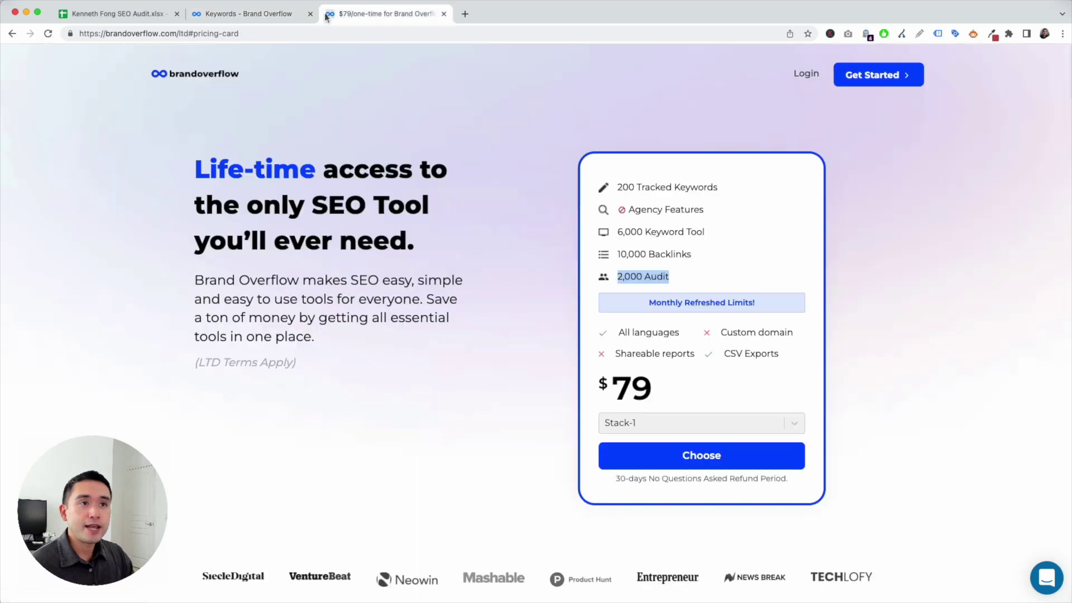
click(716, 133)
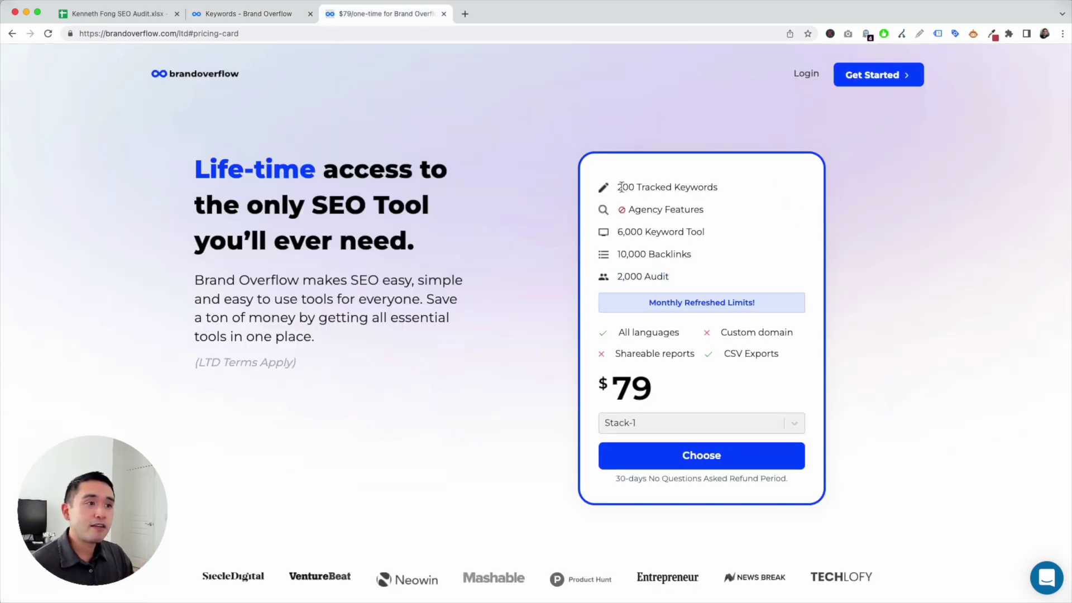
drag(617, 188, 718, 188)
click(721, 196)
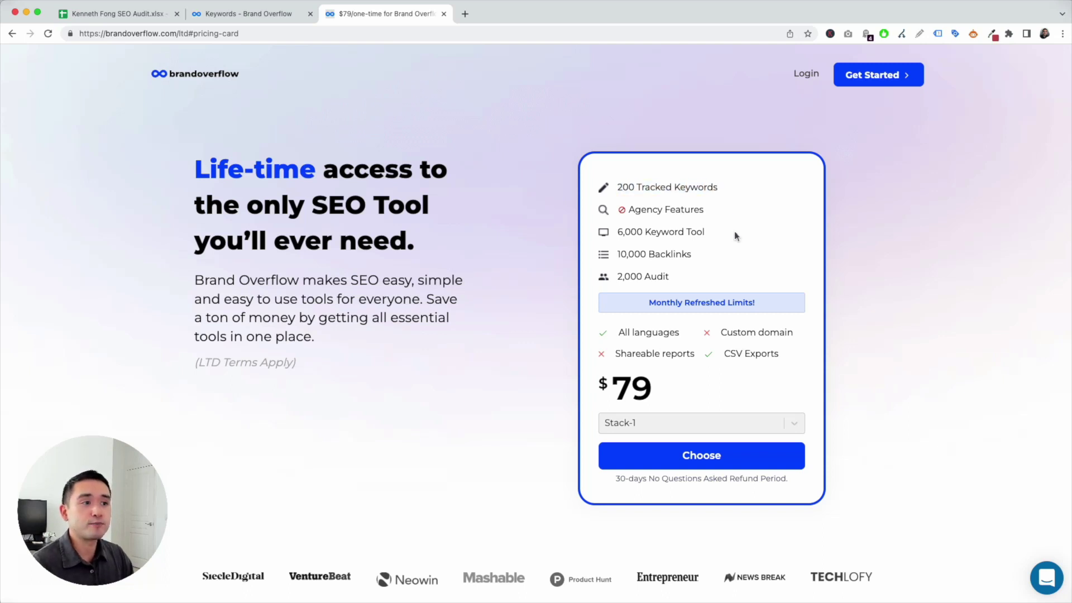
Select the Stack-2 plan and highlight its feature limits from tracked keywords to audit
click(695, 423)
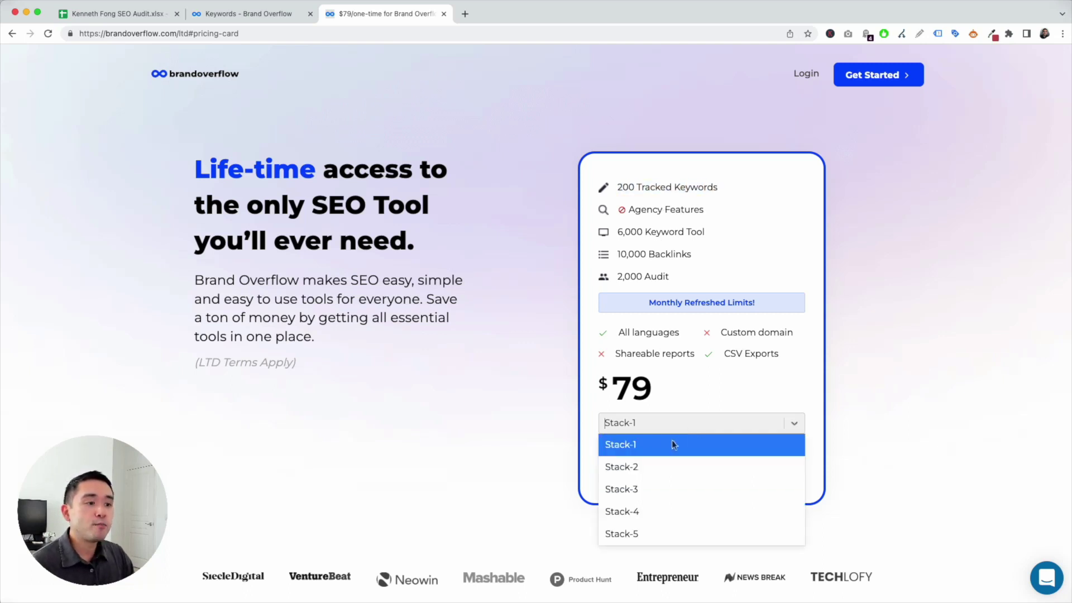
click(631, 467)
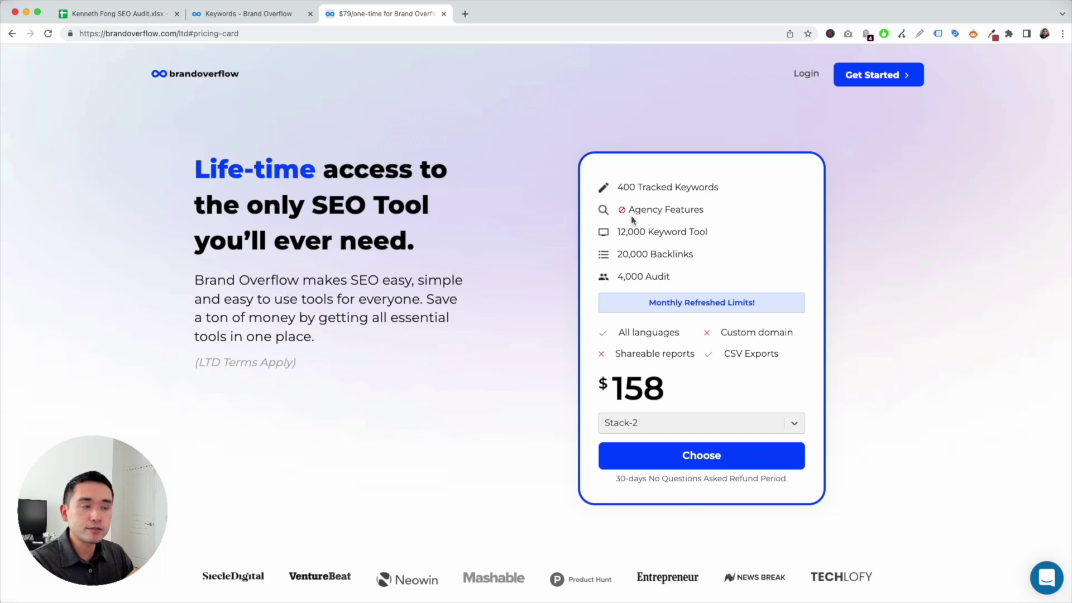
drag(620, 186, 661, 277)
click(659, 279)
Select the Stack-3 plan and highlight its Agency Features entry
click(650, 425)
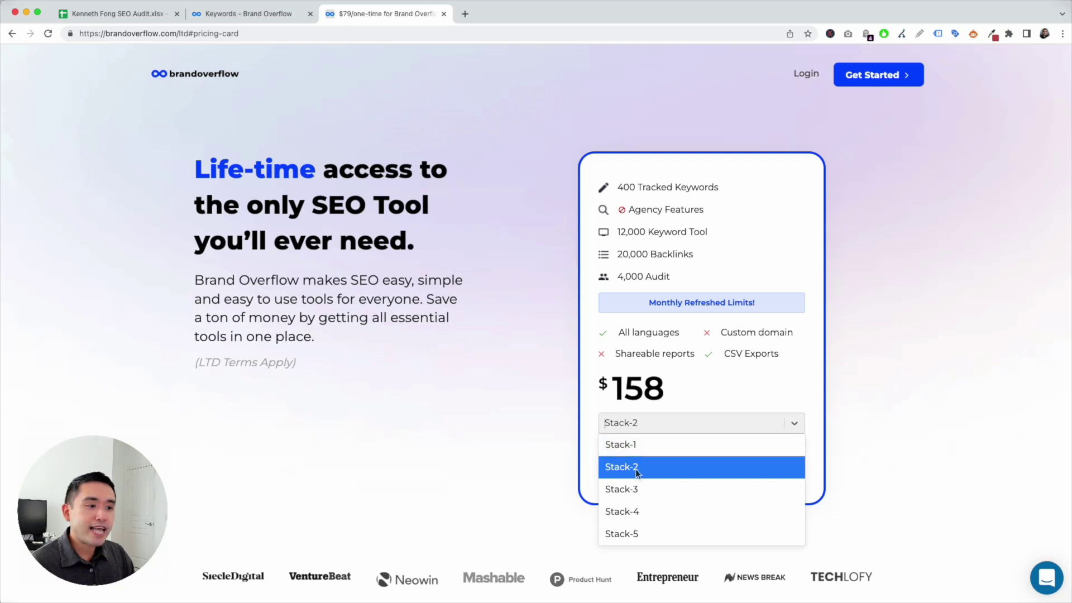
click(638, 489)
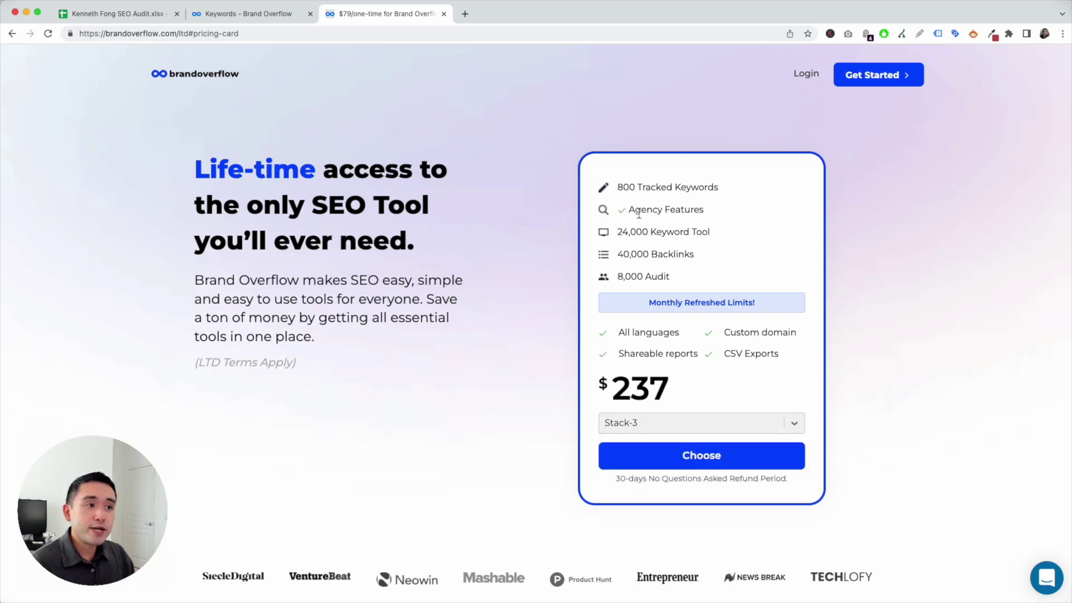
drag(618, 209, 721, 217)
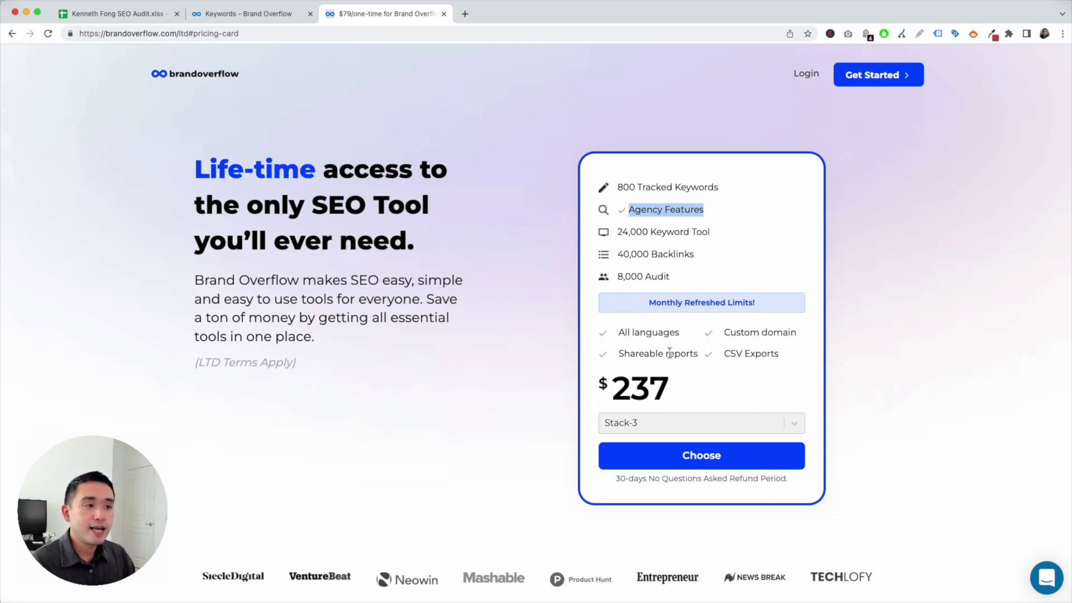
Compare the Stack-2 and Stack-1 plans by selecting each one, ending on Stack-1
click(672, 419)
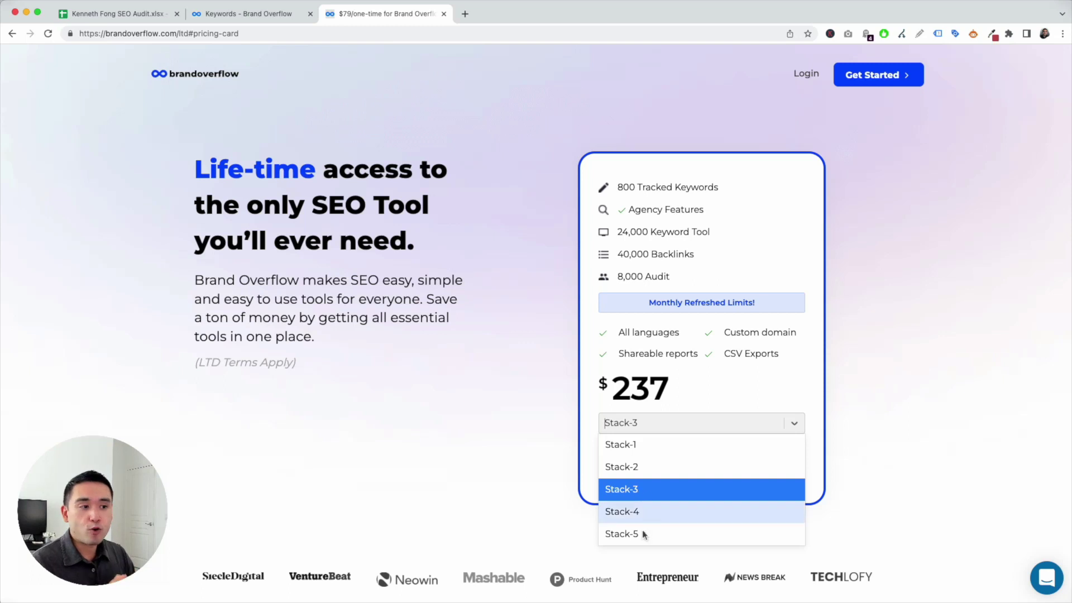
click(638, 465)
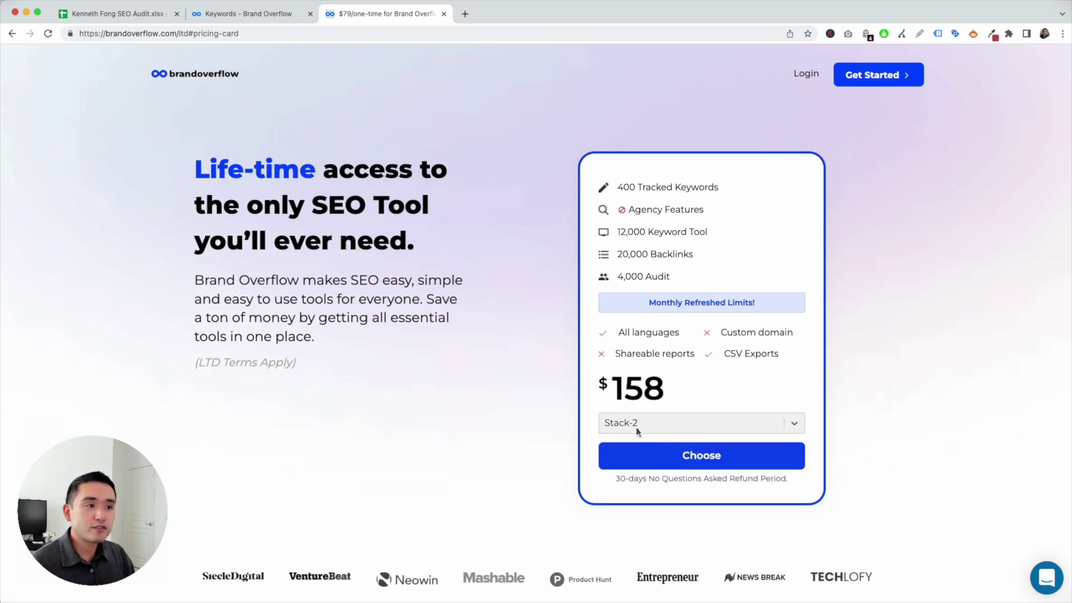
click(635, 426)
click(647, 442)
click(629, 423)
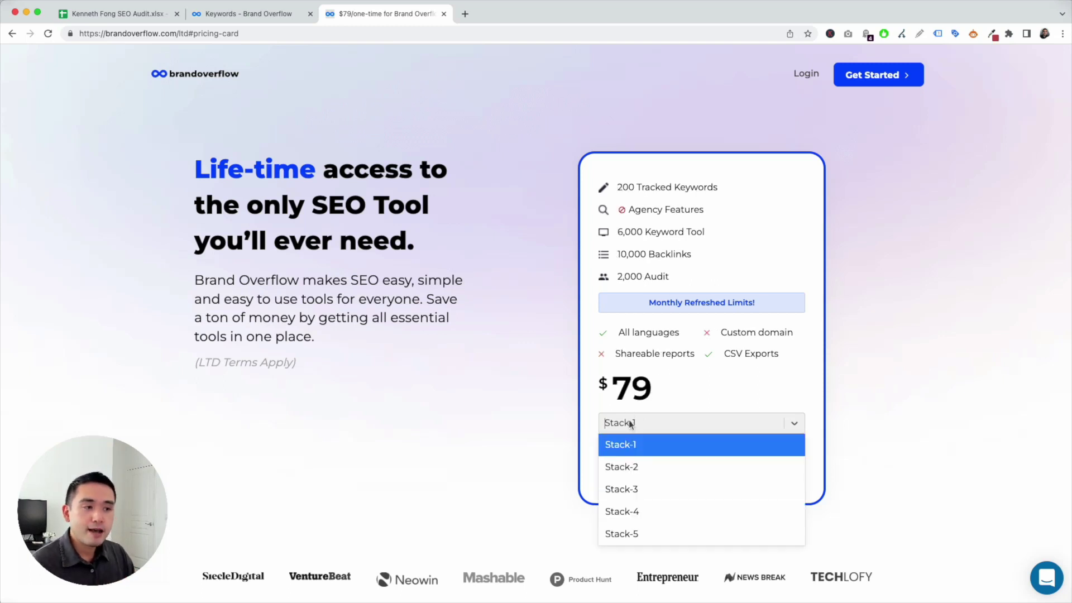
click(530, 421)
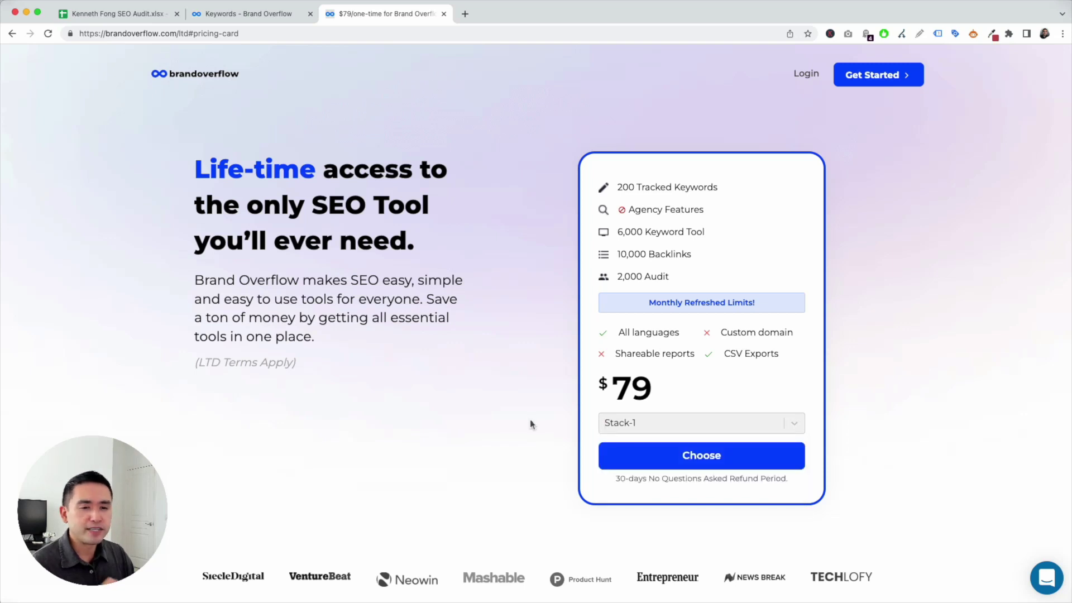
Set the plan back to Stack-3 and look over the product features described further down the pricing page
click(632, 425)
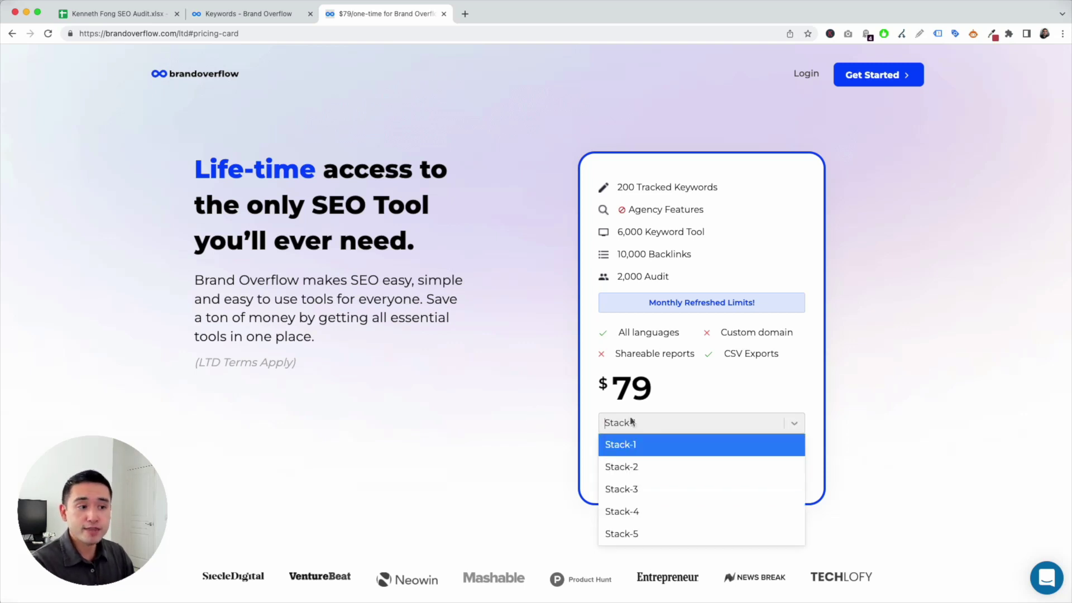
click(641, 493)
scroll(493, 427, down, 5)
scroll(492, 424, down, 10)
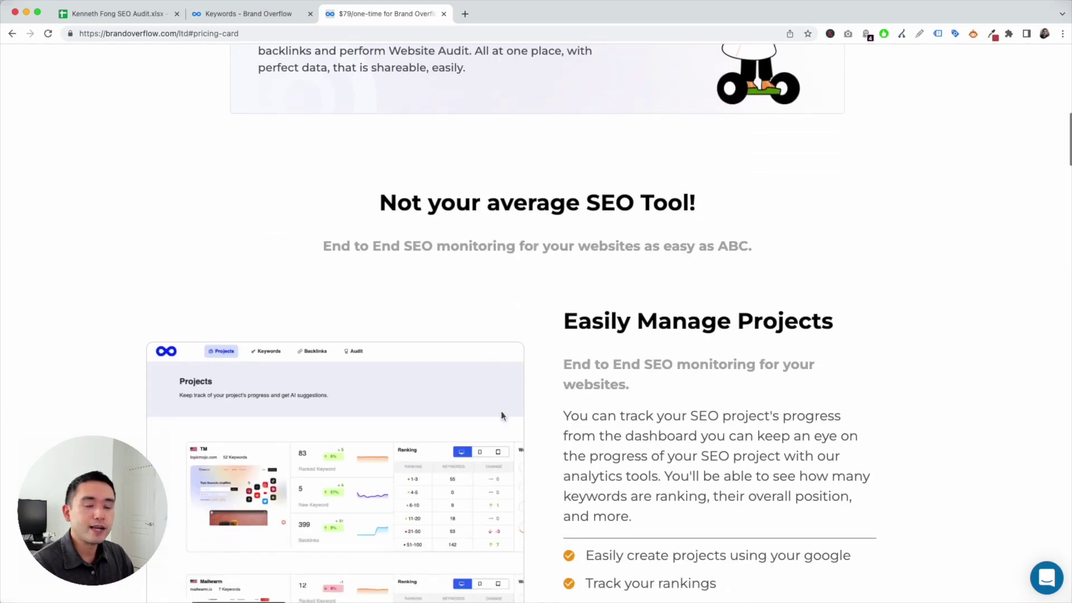
scroll(500, 409, up, 15)
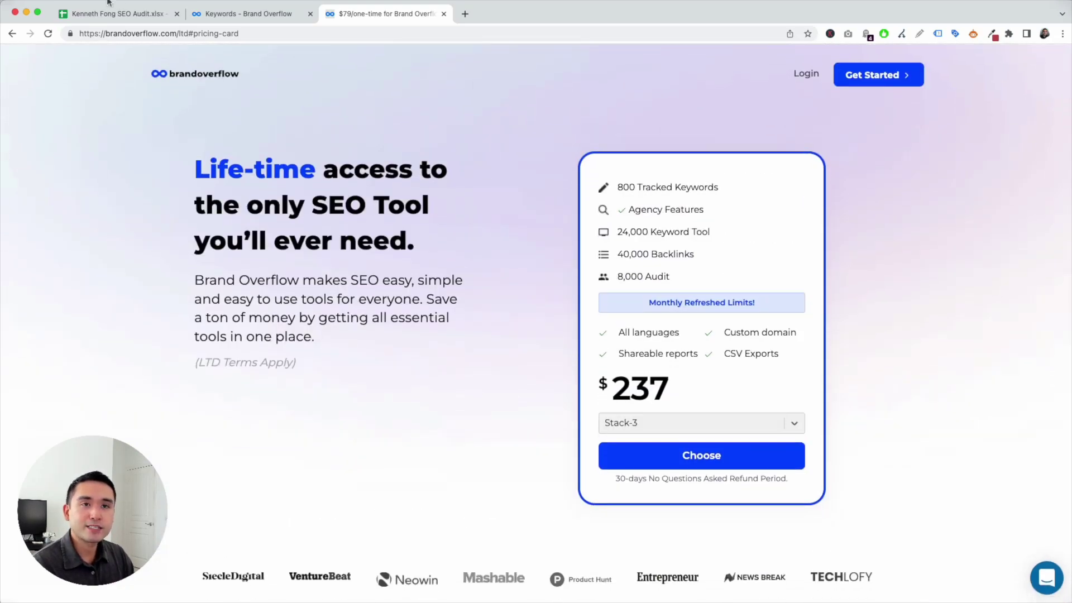
Switch to the SEO audit checklist spreadsheet in Google Sheets
click(114, 13)
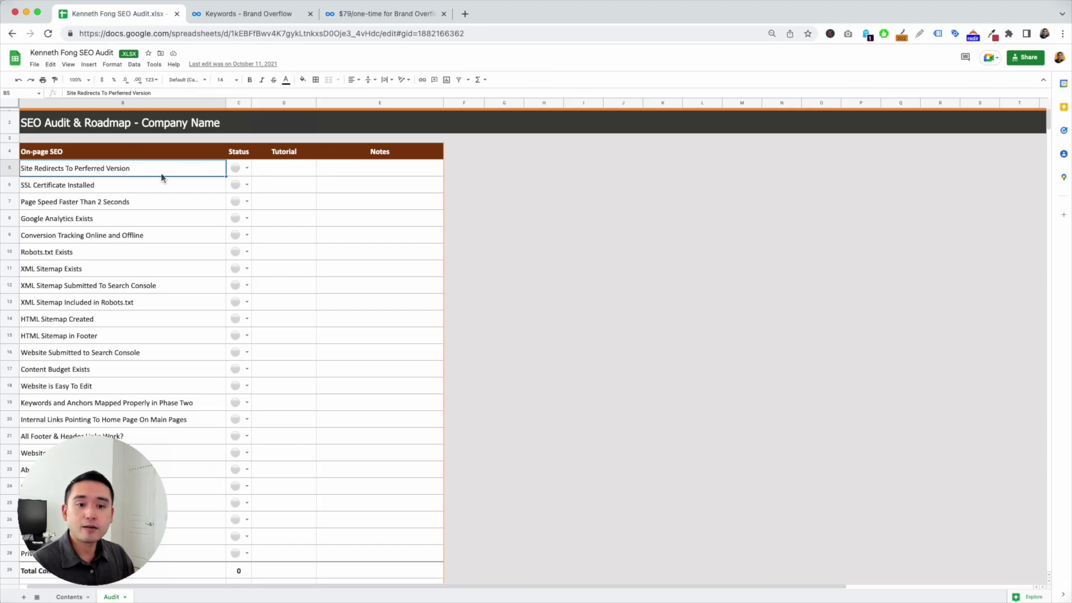